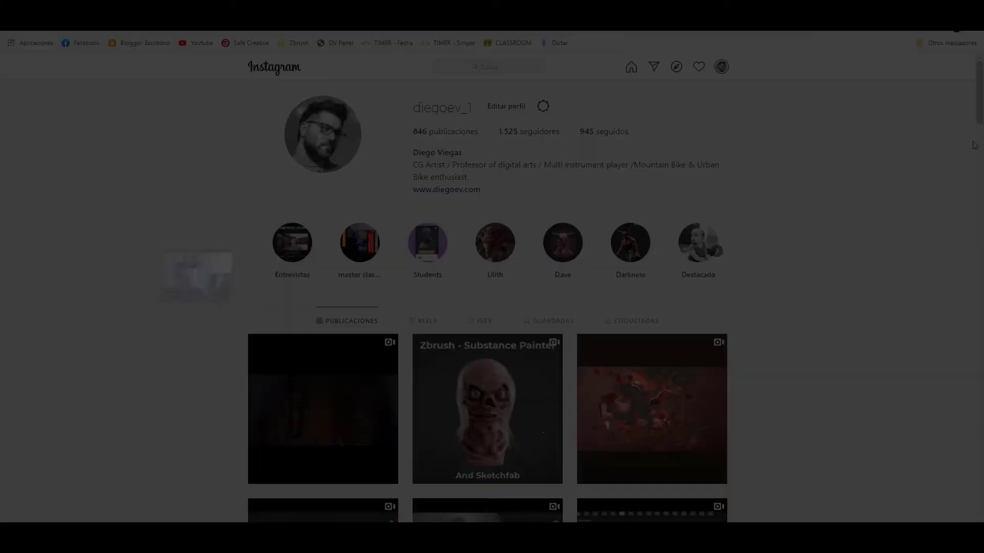
- Jump back to the top of the Instagram profile page
{"action": "middle_click", "coordinate": [908, 177]}
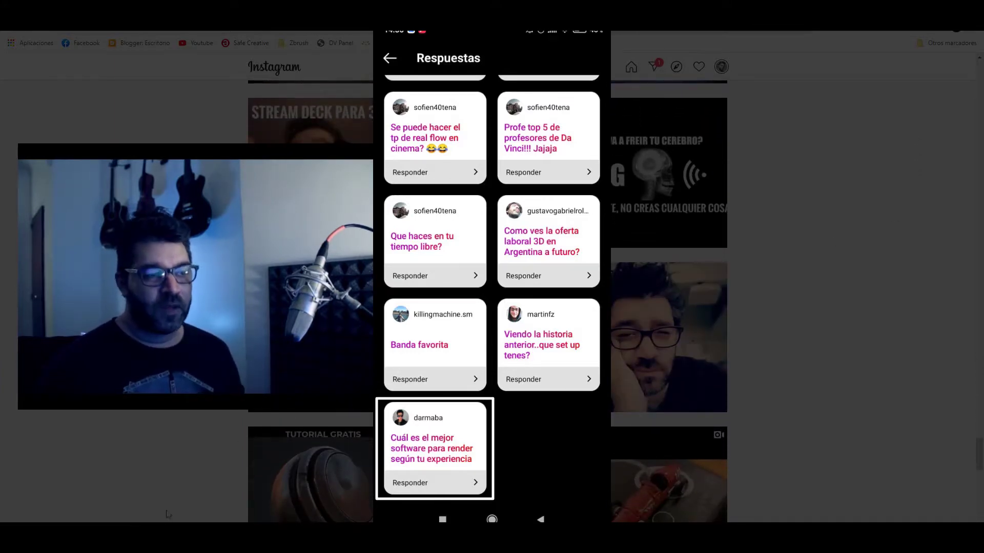
{"action": "key", "text": "Home"}
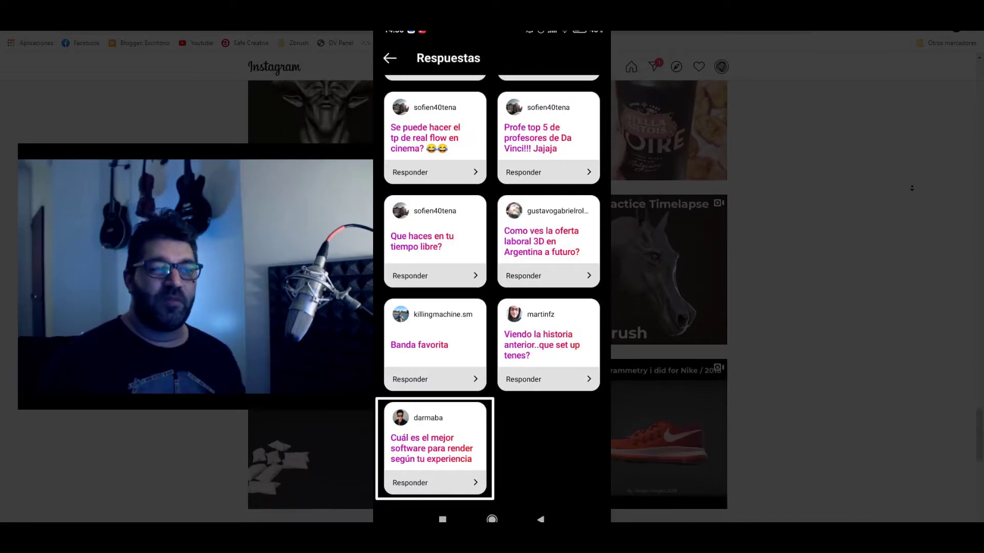
{"action": "scroll", "coordinate": [911, 188], "scroll_direction": "down", "scroll_amount": 3}
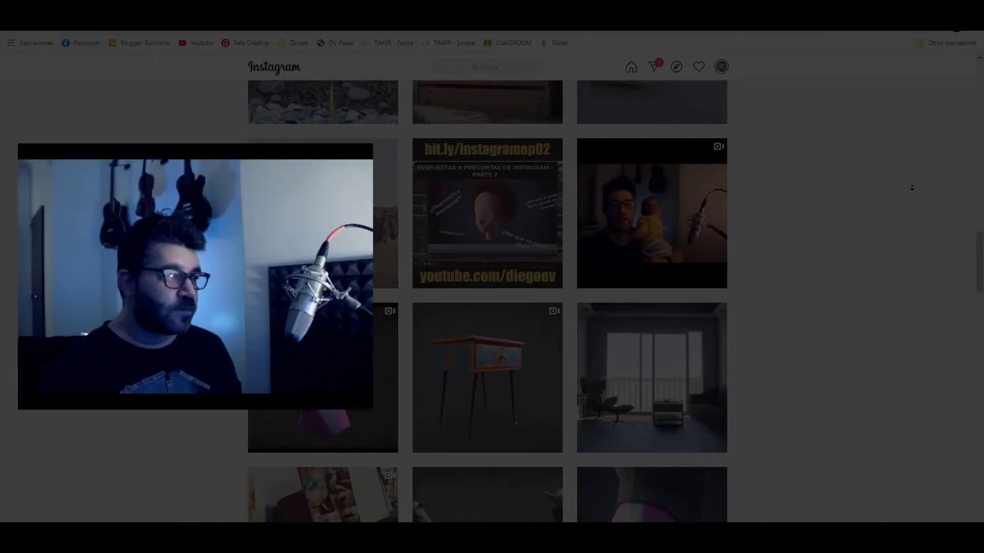
- Scroll down the profile, ending on Metashape's Columna project with the 4,082,403-face hip model
{"action": "scroll", "coordinate": [911, 188], "scroll_direction": "down", "scroll_amount": 1}
{"action": "scroll", "coordinate": [912, 188], "scroll_direction": "down", "scroll_amount": 1}
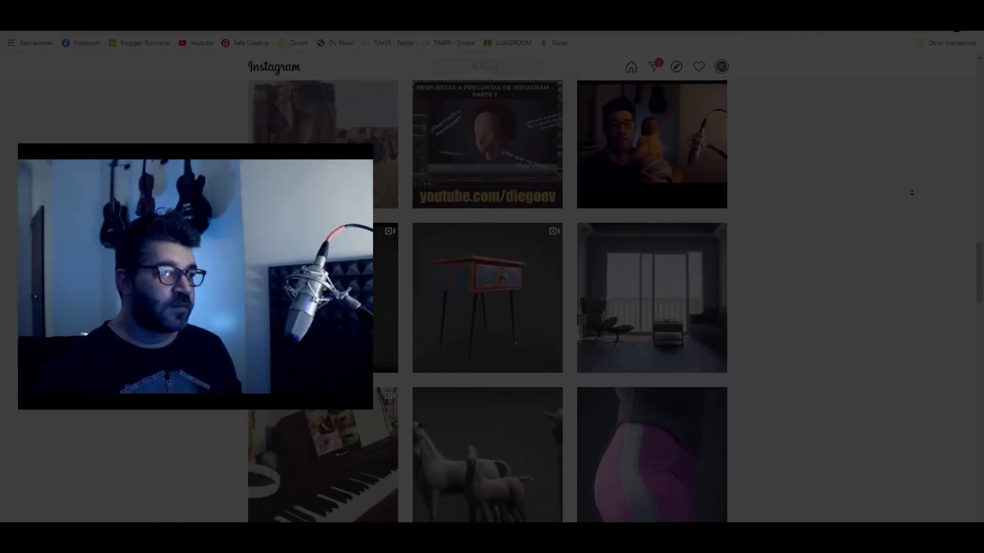
{"action": "scroll", "coordinate": [912, 187], "scroll_direction": "down", "scroll_amount": 1}
{"action": "scroll", "coordinate": [911, 185], "scroll_direction": "down", "scroll_amount": 1}
{"action": "scroll", "coordinate": [912, 186], "scroll_direction": "down", "scroll_amount": 1}
{"action": "scroll", "coordinate": [912, 186], "scroll_direction": "down", "scroll_amount": 1}
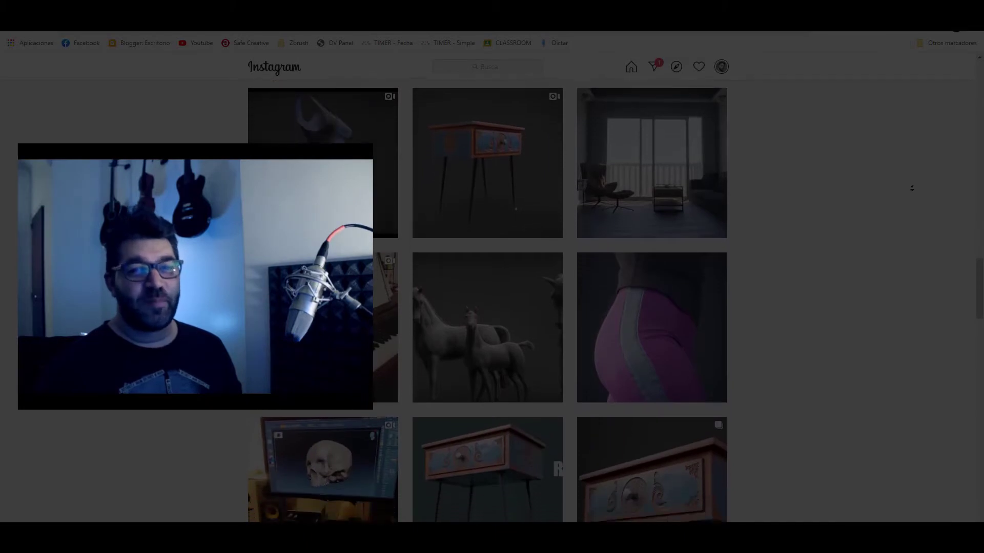
{"action": "scroll", "coordinate": [911, 187], "scroll_direction": "down", "scroll_amount": 1}
{"action": "scroll", "coordinate": [911, 188], "scroll_direction": "down", "scroll_amount": 1}
{"action": "scroll", "coordinate": [911, 188], "scroll_direction": "down", "scroll_amount": 1}
{"action": "scroll", "coordinate": [912, 188], "scroll_direction": "down", "scroll_amount": 1}
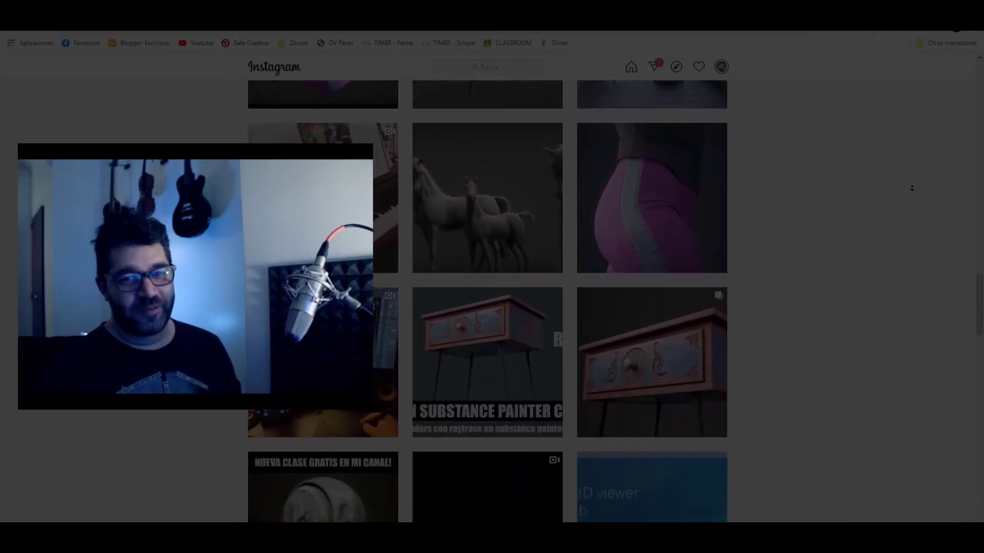
{"action": "scroll", "coordinate": [911, 188], "scroll_direction": "down", "scroll_amount": 1}
{"action": "scroll", "coordinate": [912, 188], "scroll_direction": "down", "scroll_amount": 1}
{"action": "scroll", "coordinate": [911, 188], "scroll_direction": "down", "scroll_amount": 1}
{"action": "scroll", "coordinate": [912, 188], "scroll_direction": "down", "scroll_amount": 1}
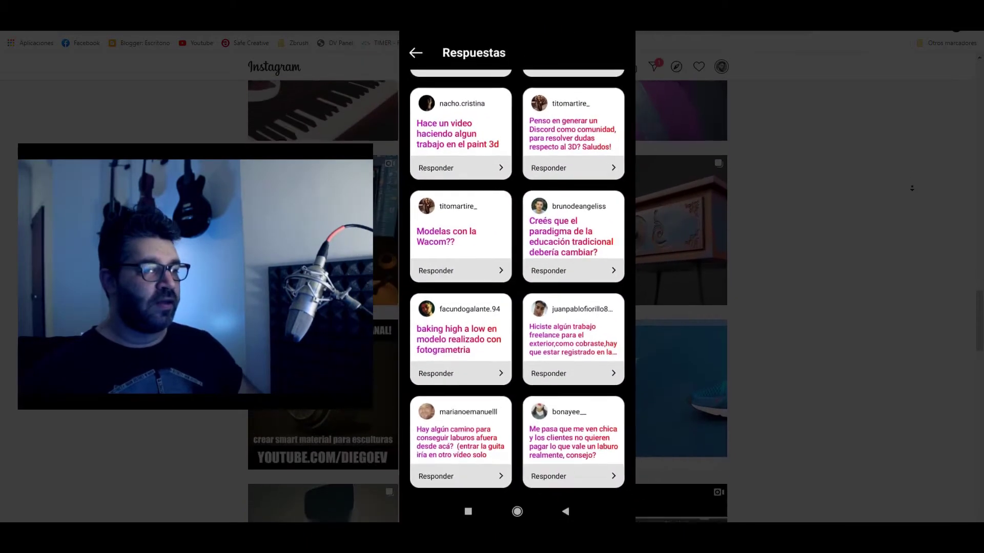
{"action": "scroll", "coordinate": [912, 188], "scroll_direction": "down", "scroll_amount": 1}
{"action": "scroll", "coordinate": [912, 188], "scroll_direction": "down", "scroll_amount": 1}
{"action": "scroll", "coordinate": [911, 188], "scroll_direction": "down", "scroll_amount": 1}
{"action": "scroll", "coordinate": [912, 188], "scroll_direction": "down", "scroll_amount": 1}
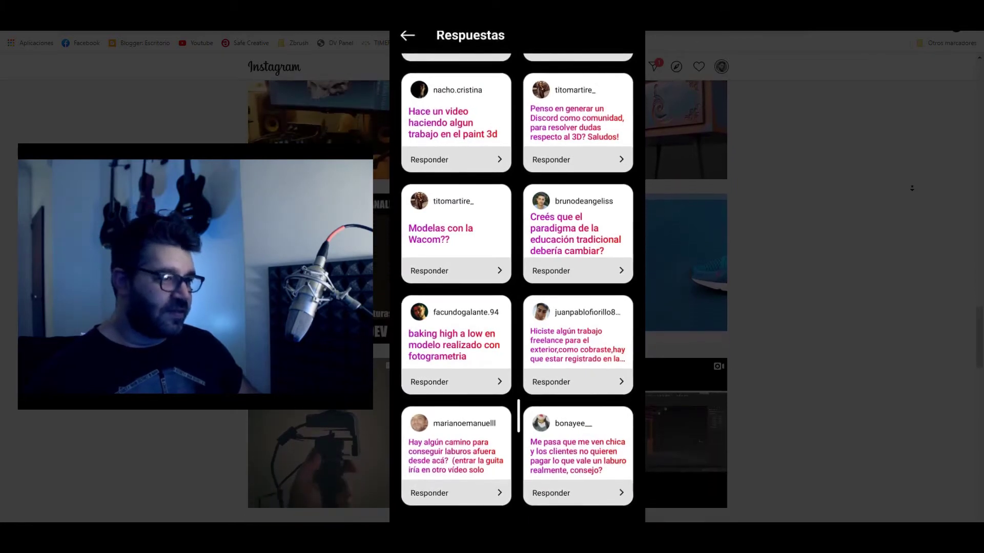
{"action": "scroll", "coordinate": [912, 188], "scroll_direction": "down", "scroll_amount": 1}
{"action": "scroll", "coordinate": [911, 188], "scroll_direction": "down", "scroll_amount": 1}
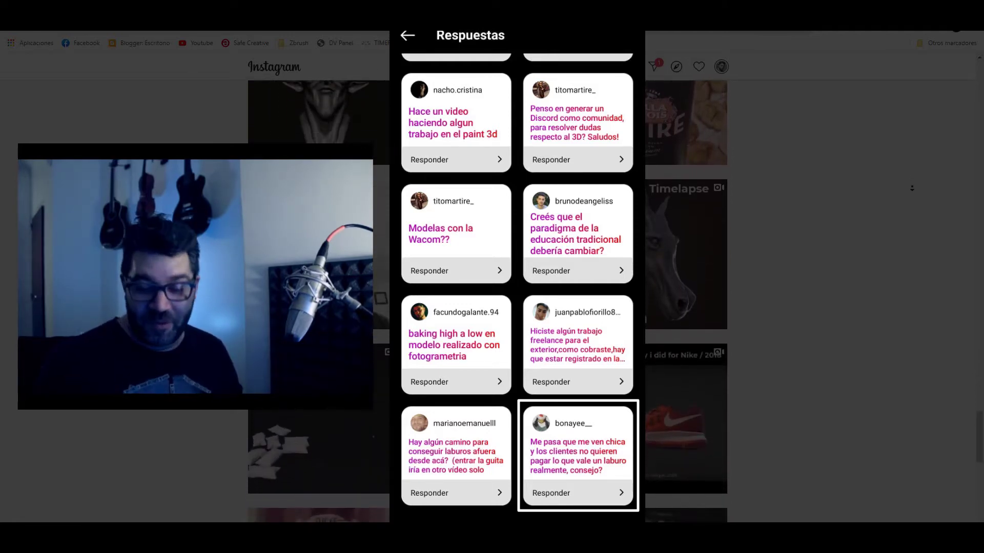
{"action": "scroll", "coordinate": [911, 188], "scroll_direction": "down", "scroll_amount": 3}
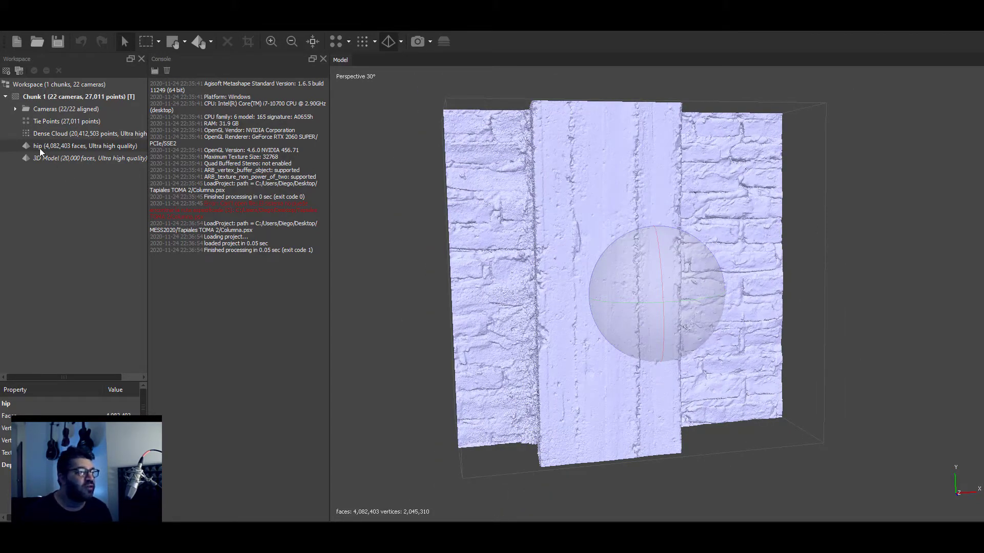
- Zoom around the hip mesh, then make the 20,000-face 3D Model the displayed model
{"action": "scroll", "coordinate": [628, 265], "scroll_direction": "up", "scroll_amount": 1}
{"action": "scroll", "coordinate": [628, 265], "scroll_direction": "up", "scroll_amount": 3}
{"action": "scroll", "coordinate": [630, 276], "scroll_direction": "up", "scroll_amount": 3}
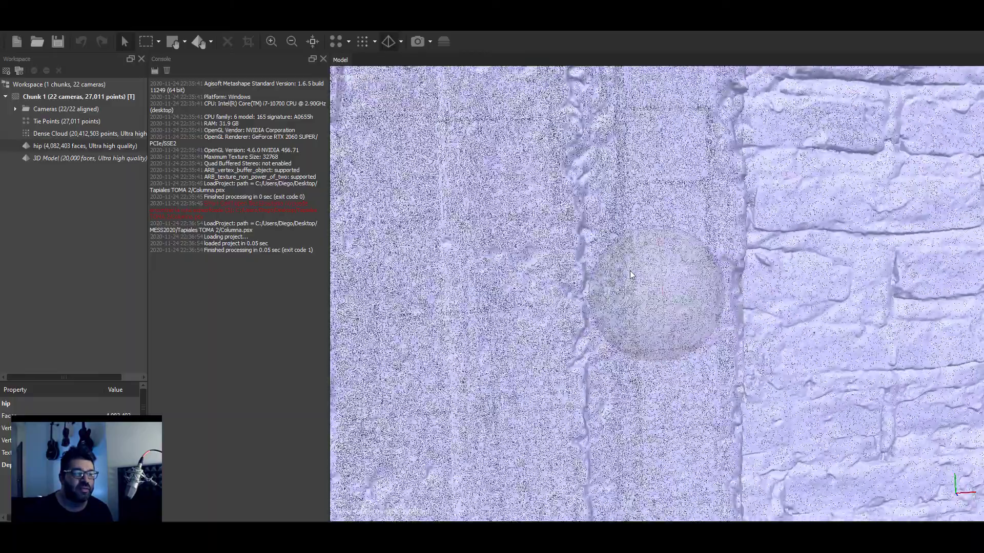
{"action": "scroll", "coordinate": [633, 292], "scroll_direction": "up", "scroll_amount": 3}
{"action": "scroll", "coordinate": [636, 310], "scroll_direction": "up", "scroll_amount": 2}
{"action": "scroll", "coordinate": [636, 310], "scroll_direction": "down", "scroll_amount": 2}
{"action": "scroll", "coordinate": [636, 309], "scroll_direction": "down", "scroll_amount": 2}
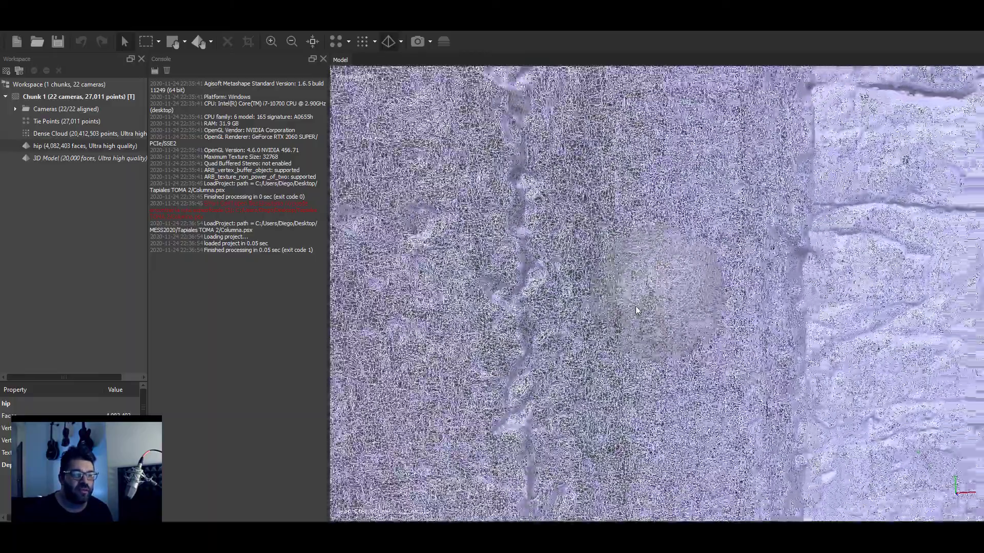
{"action": "scroll", "coordinate": [636, 306], "scroll_direction": "down", "scroll_amount": 3}
{"action": "scroll", "coordinate": [636, 302], "scroll_direction": "down", "scroll_amount": 4}
{"action": "scroll", "coordinate": [636, 301], "scroll_direction": "down", "scroll_amount": 3}
{"action": "scroll", "coordinate": [651, 316], "scroll_direction": "up", "scroll_amount": 3}
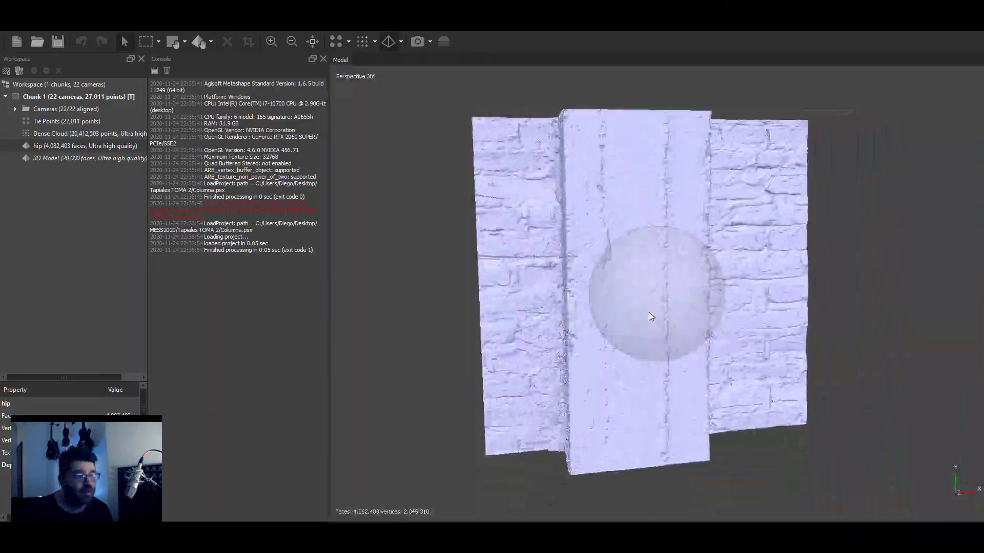
{"action": "double_click", "coordinate": [52, 160]}
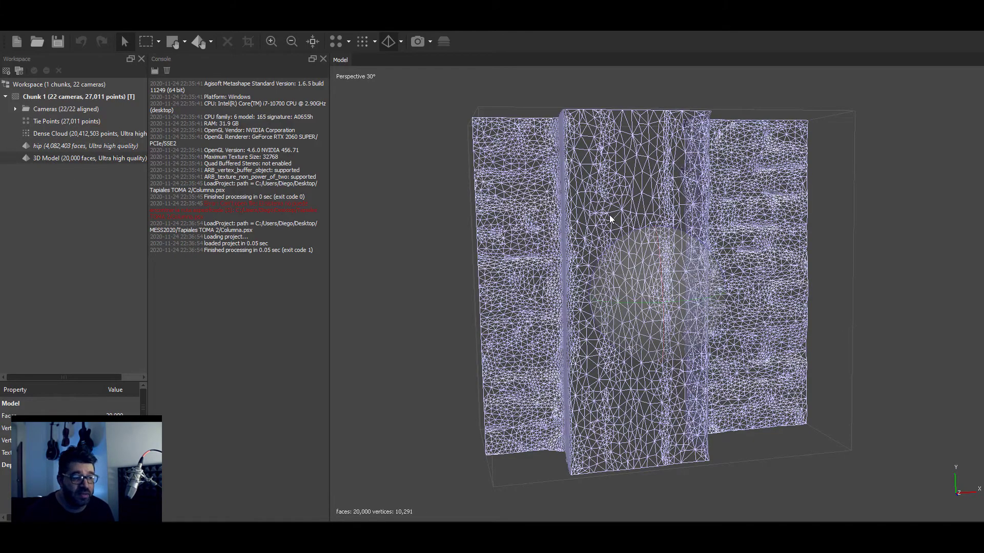
- Zoom around the low-poly model and start closing the Metashape project
{"action": "scroll", "coordinate": [652, 268], "scroll_direction": "up", "scroll_amount": 3}
{"action": "scroll", "coordinate": [665, 292], "scroll_direction": "down", "scroll_amount": 2}
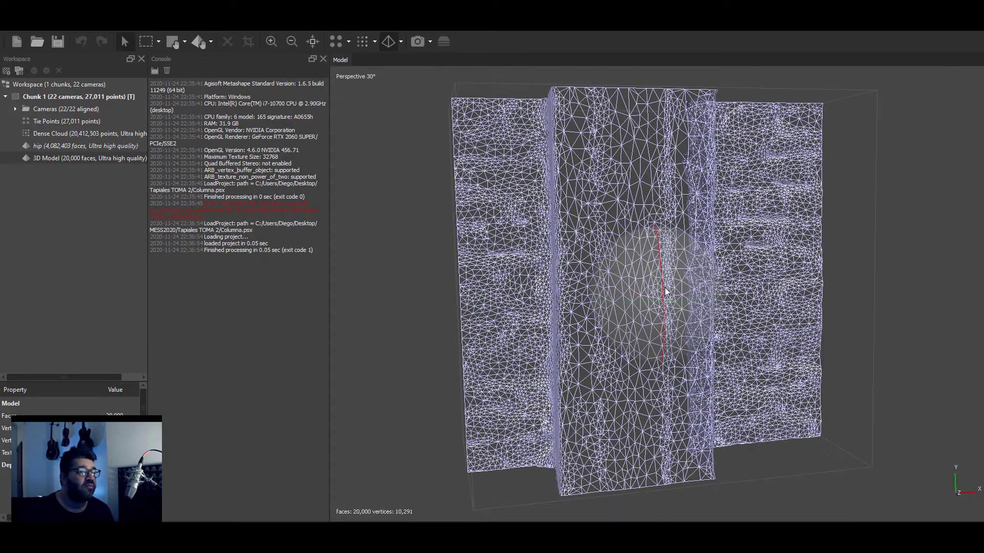
{"action": "scroll", "coordinate": [665, 292], "scroll_direction": "up", "scroll_amount": 3}
{"action": "scroll", "coordinate": [641, 281], "scroll_direction": "down", "scroll_amount": 4}
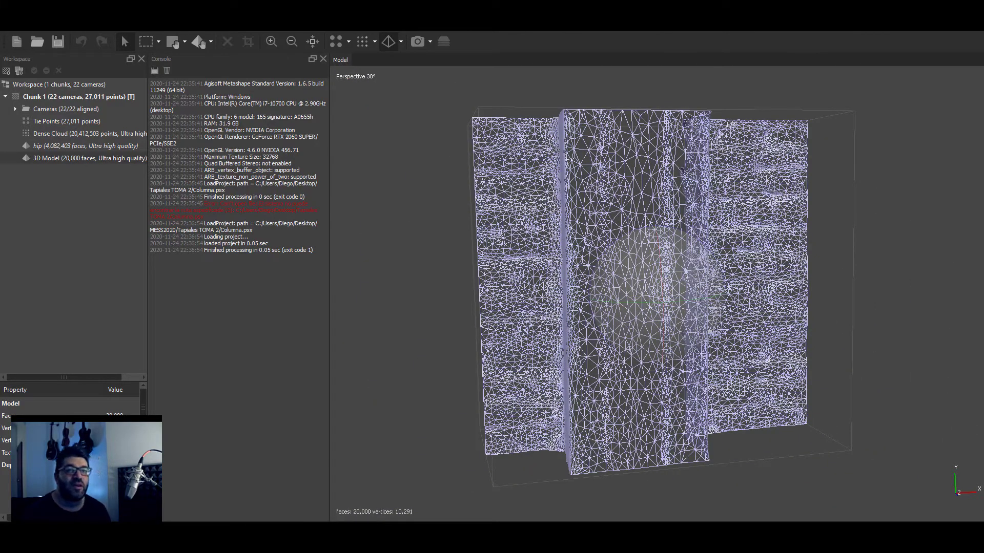
{"action": "key", "text": "ctrl+o"}
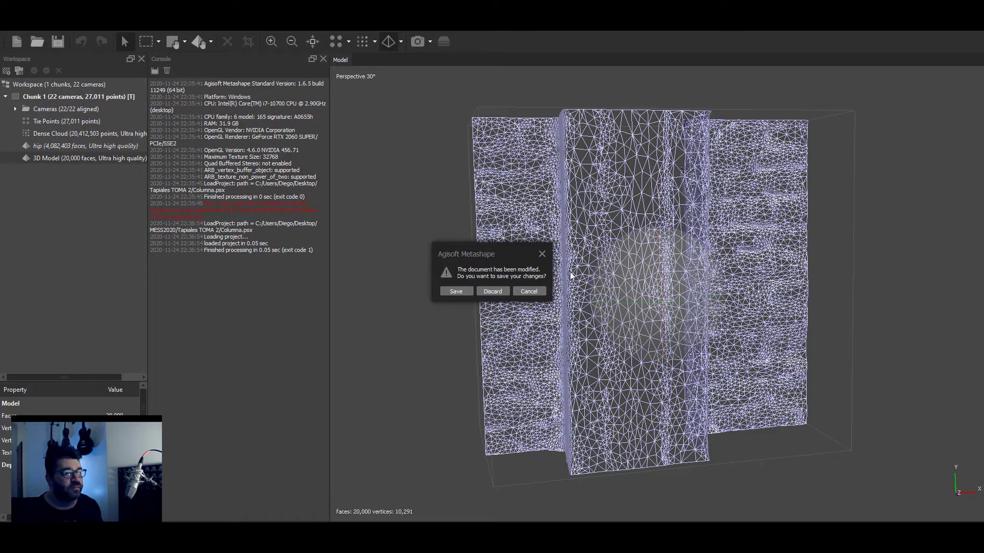
- Launch Substance Painter from the Start menu, then save the Metashape project's changes and close it
{"action": "left_click", "coordinate": [538, 292]}
{"action": "key", "text": "super"}
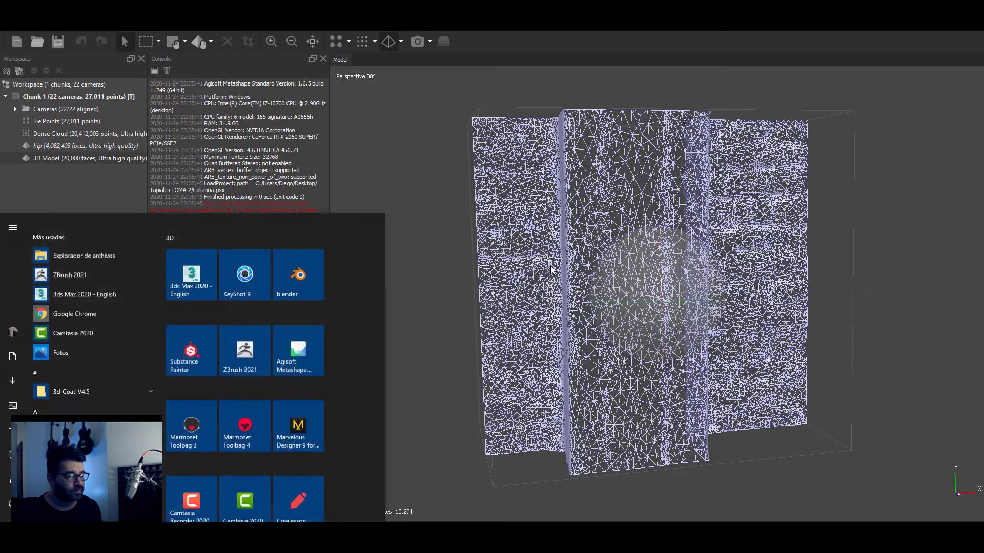
{"action": "left_click", "coordinate": [209, 330]}
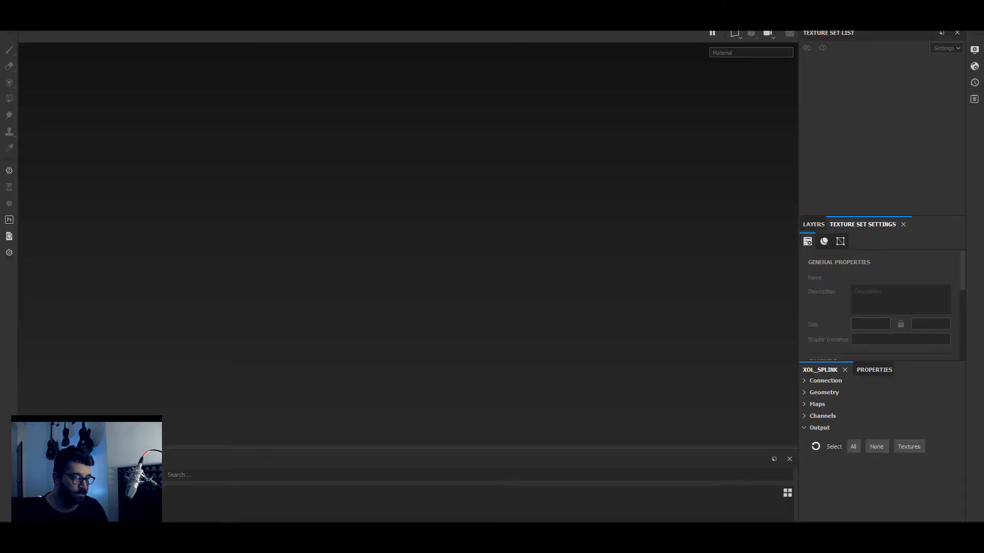
{"action": "left_click", "coordinate": [194, 292]}
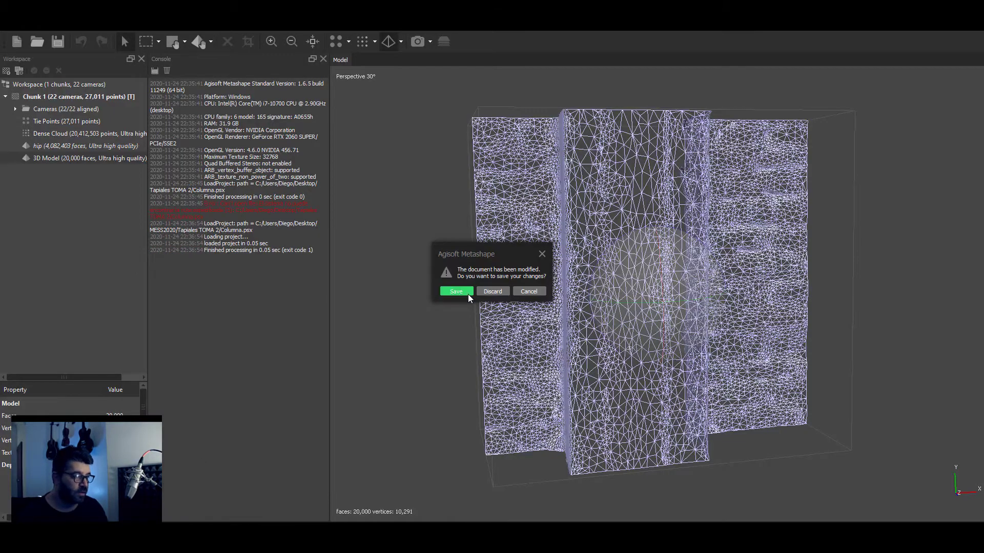
{"action": "left_click", "coordinate": [491, 292]}
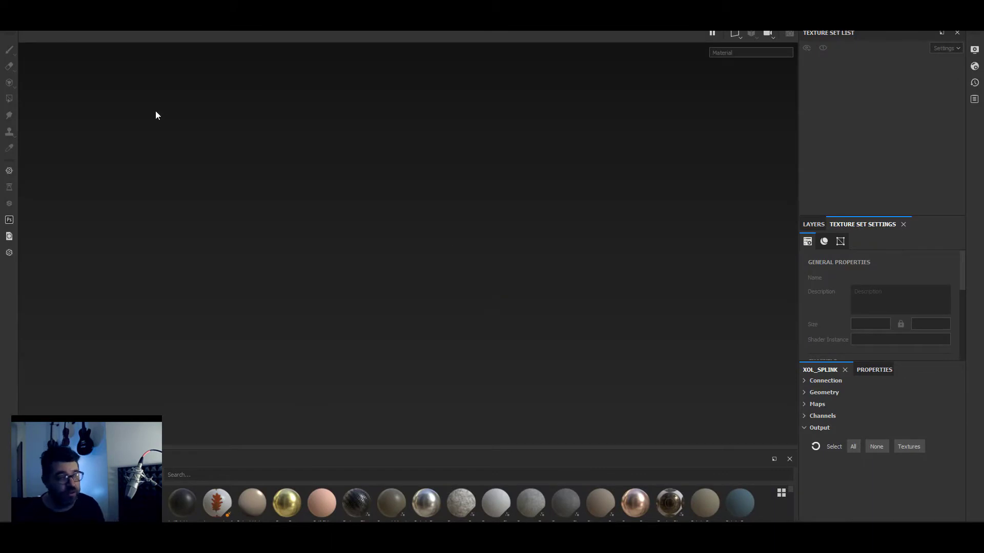
- Start a new project at 4096 resolution with OpenGL normals, using ColumnaLowP.obj as the mesh
{"action": "left_click", "coordinate": [94, 48]}
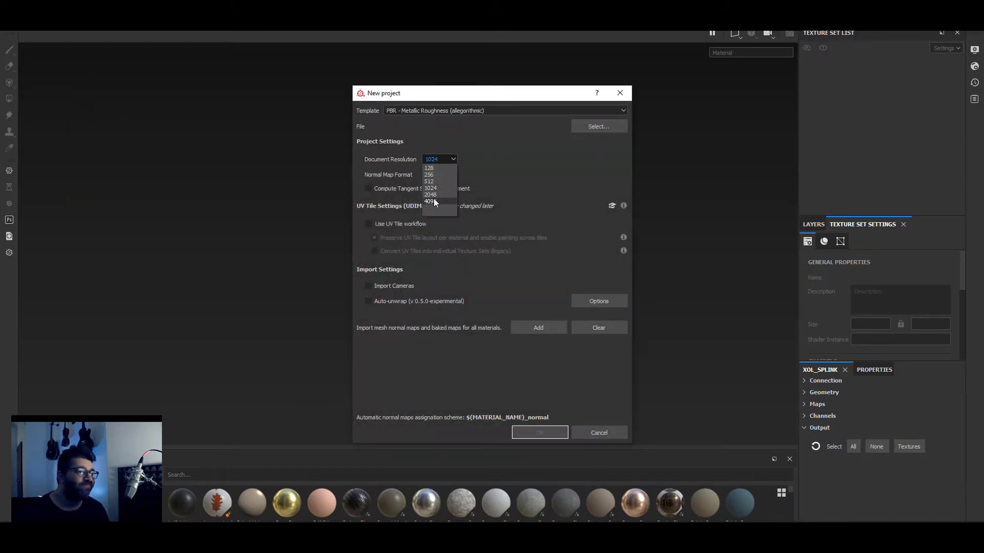
{"action": "left_click", "coordinate": [435, 200]}
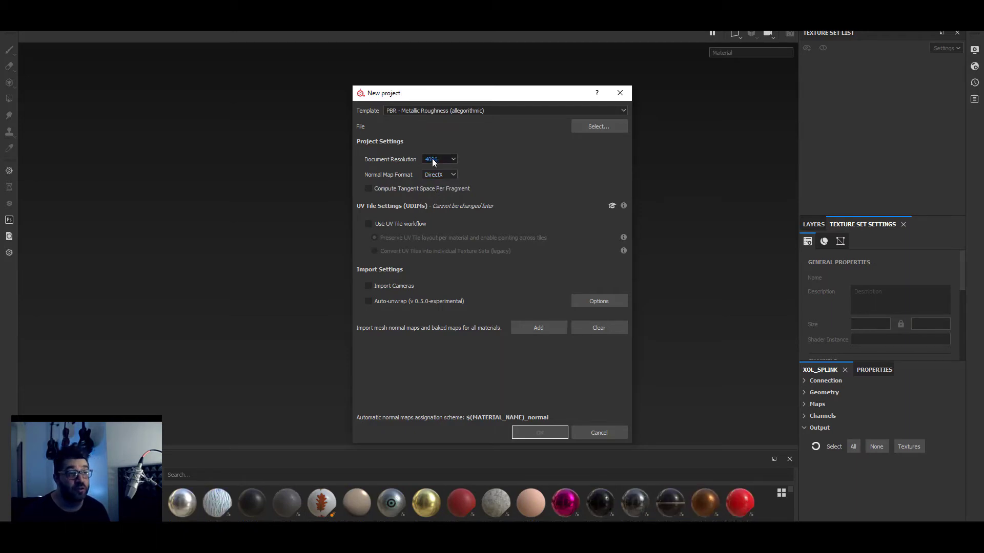
{"action": "left_click", "coordinate": [445, 174]}
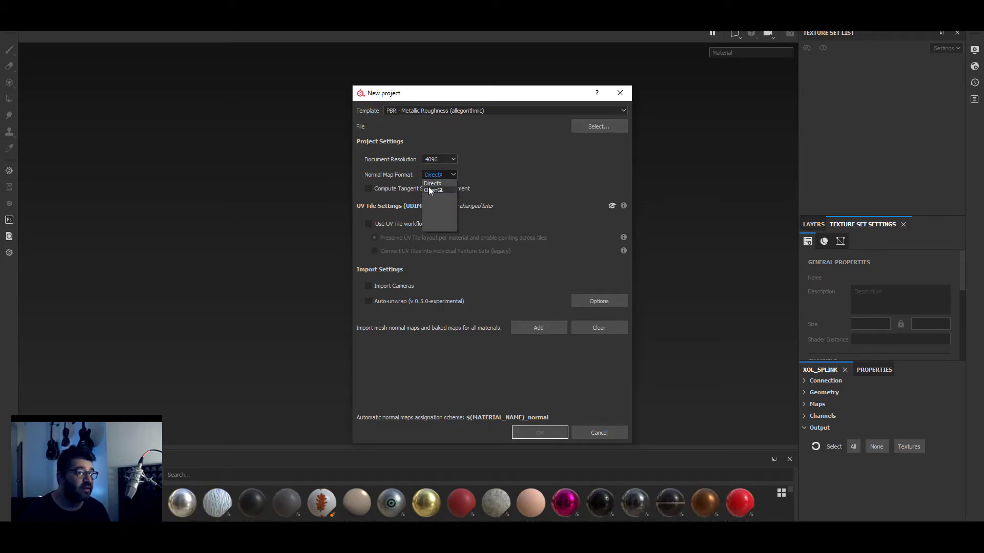
{"action": "left_click", "coordinate": [441, 189]}
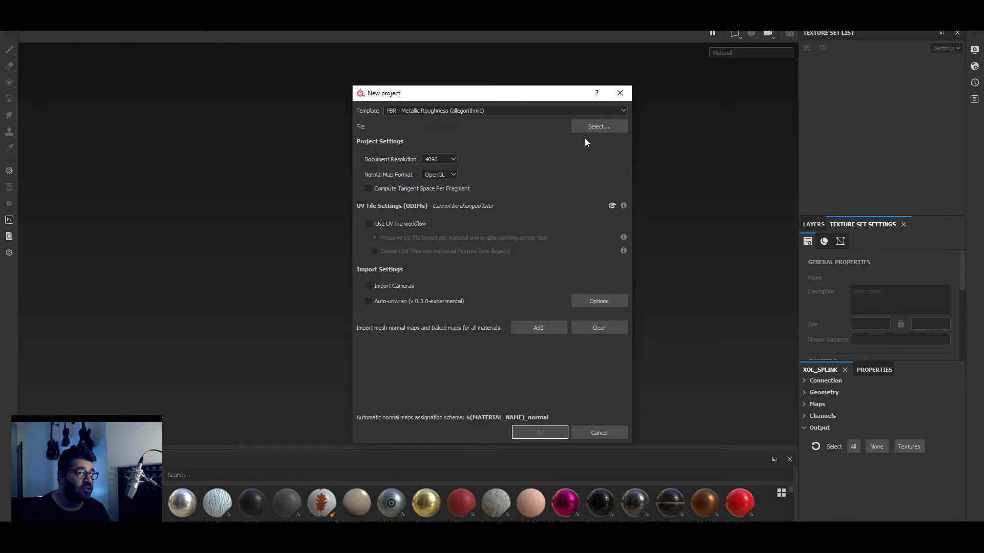
{"action": "left_click", "coordinate": [588, 128]}
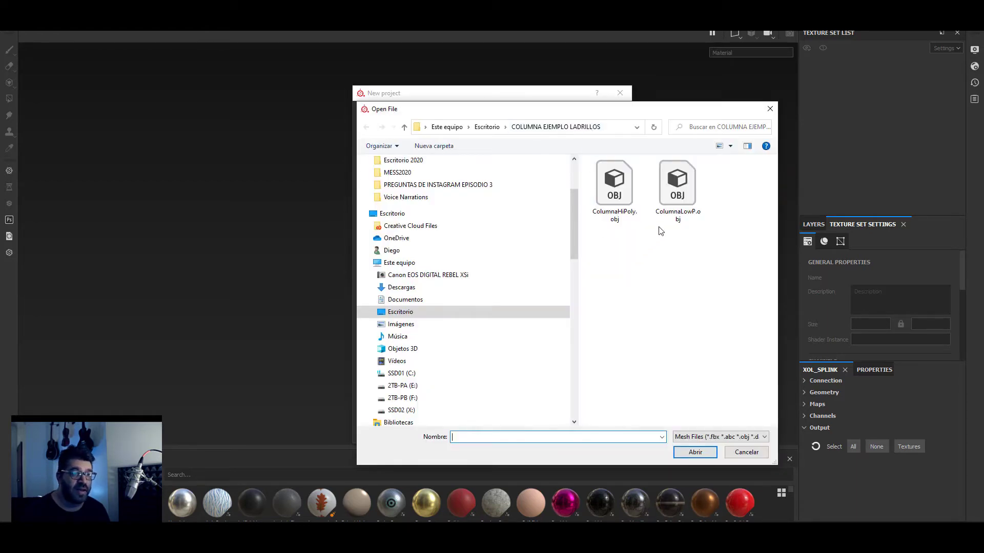
{"action": "double_click", "coordinate": [679, 181]}
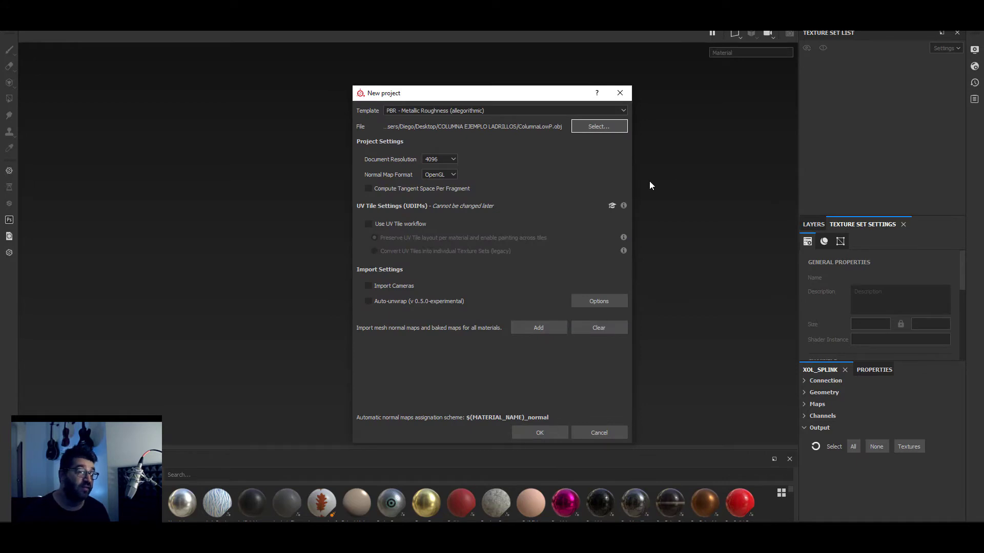
- Create the ColumnaLowP project and orbit the column to inspect it
{"action": "left_click", "coordinate": [545, 432]}
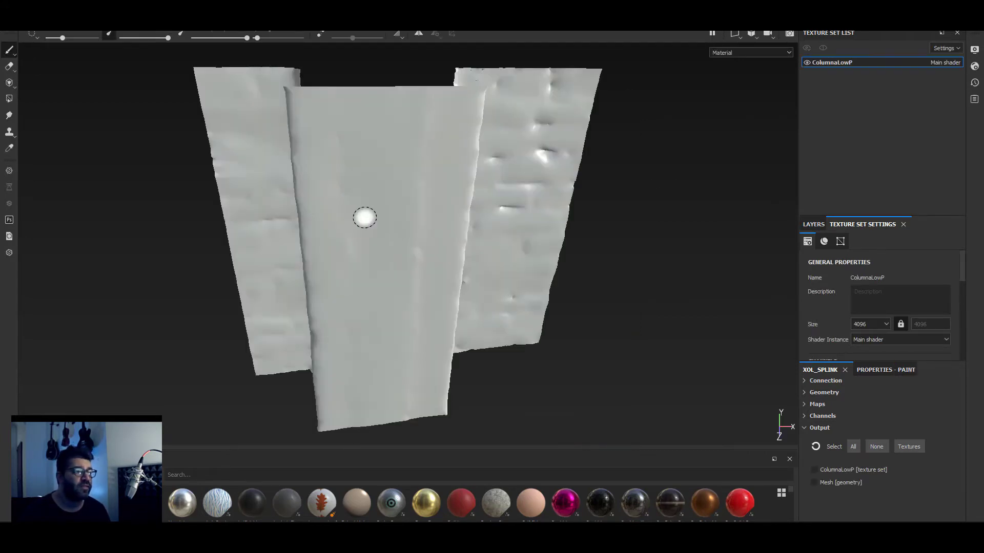
{"action": "left_click_drag", "start_coordinate": [564, 352], "coordinate": [540, 308]}
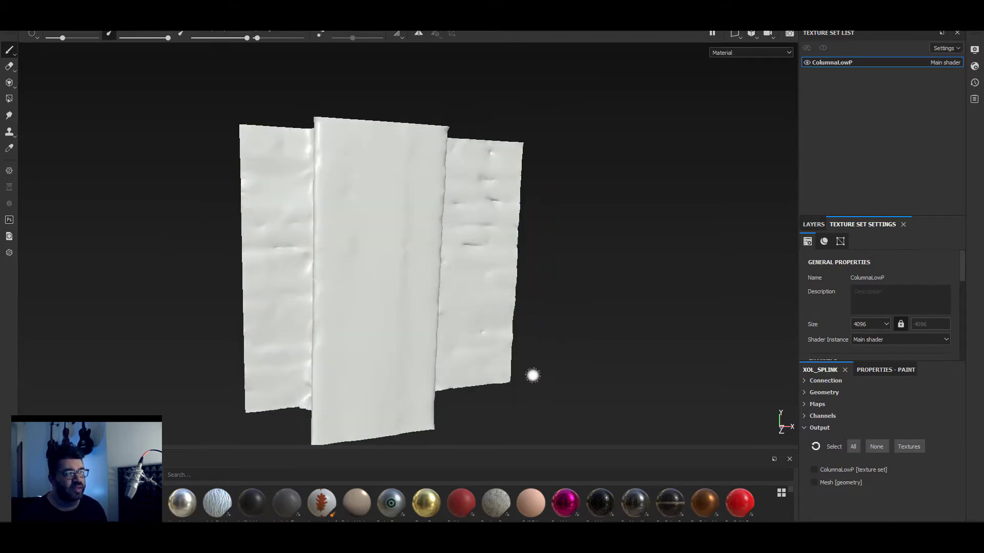
{"action": "mouse_move", "coordinate": [547, 382]}
{"action": "left_mouse_down"}
{"action": "mouse_move", "coordinate": [547, 356]}
{"action": "mouse_move", "coordinate": [560, 363]}
{"action": "left_mouse_up"}
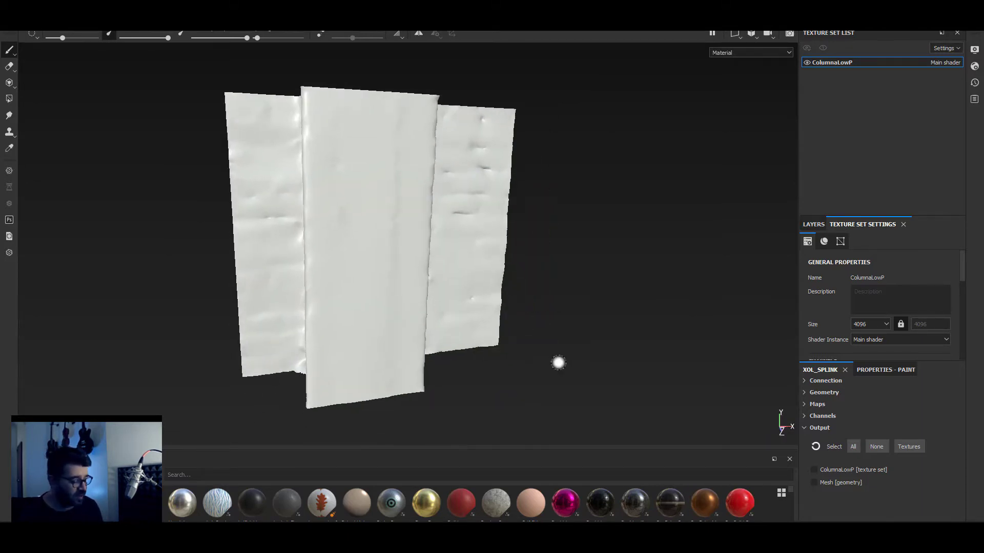
- Bake mesh maps at 4096 from ColumnaHiPoly.obj, excluding the ID and Thickness maps
{"action": "key", "text": "ctrl+shift+b"}
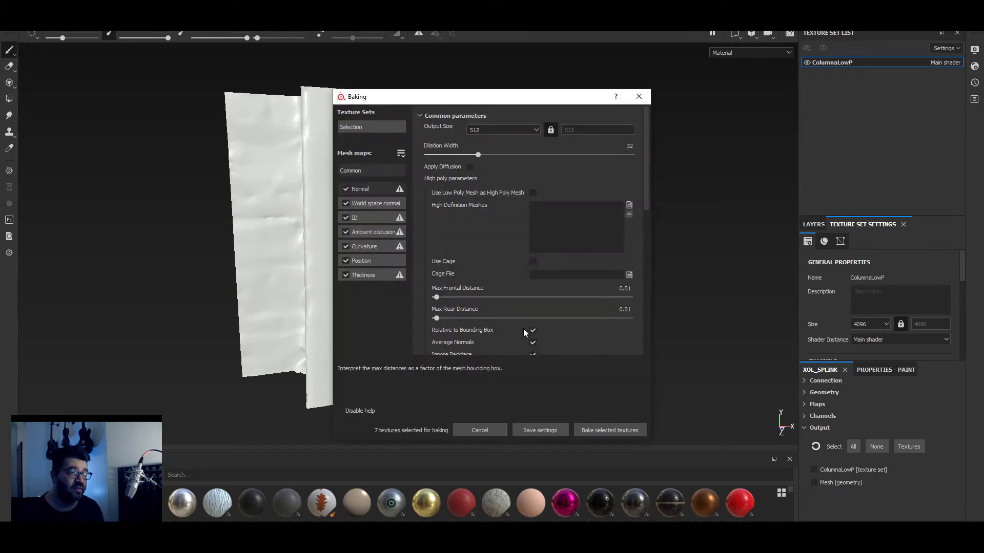
{"action": "left_click", "coordinate": [350, 218]}
{"action": "left_click", "coordinate": [345, 275]}
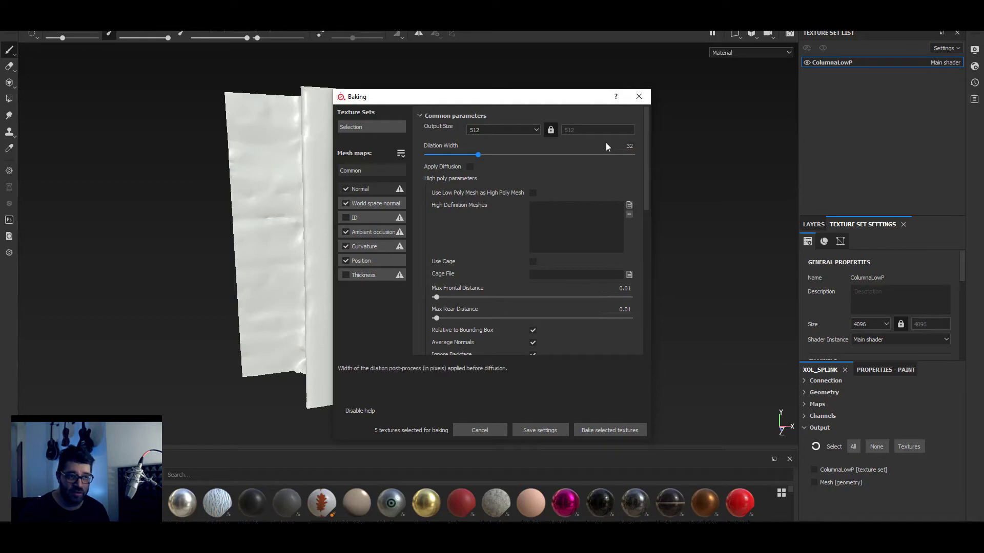
{"action": "left_click", "coordinate": [518, 129]}
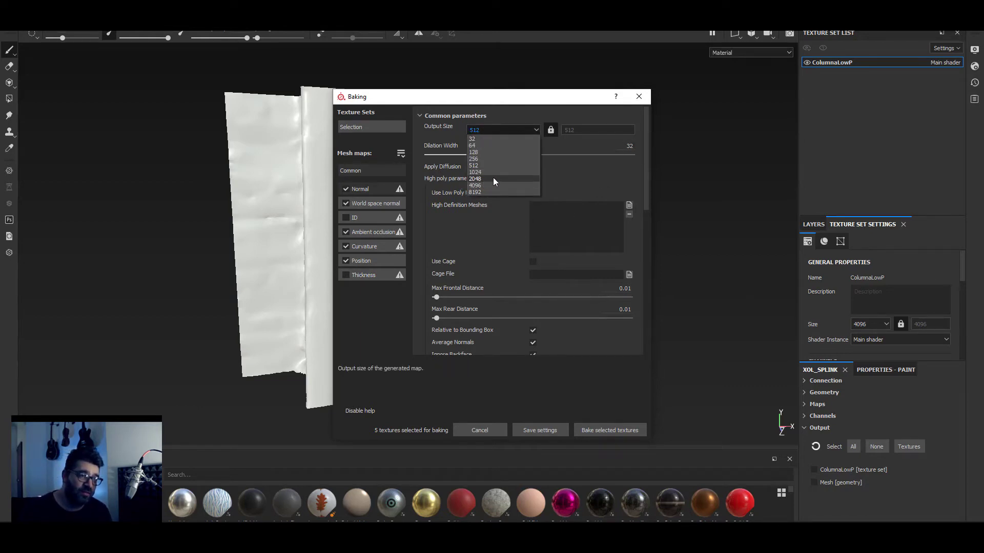
{"action": "mouse_move", "coordinate": [503, 129]}
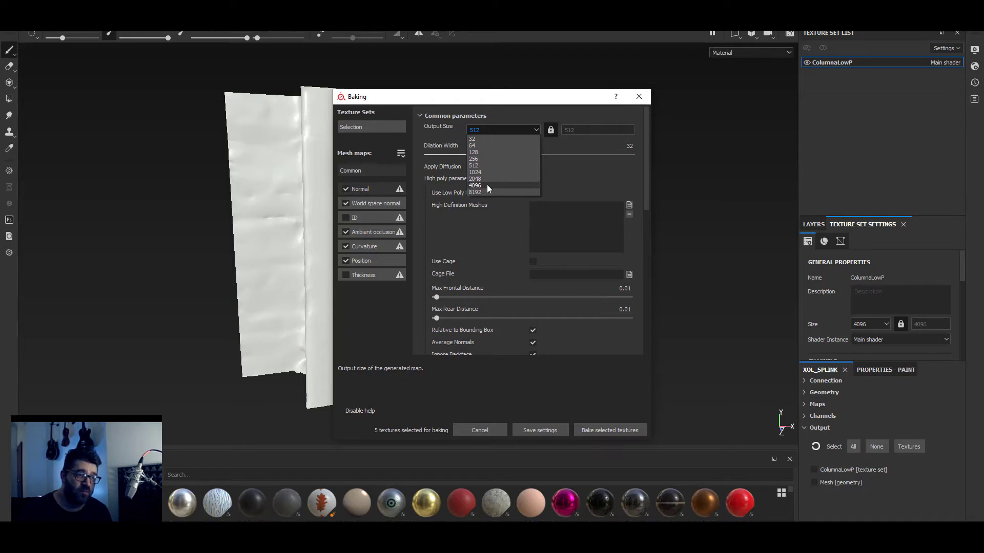
{"action": "left_click", "coordinate": [488, 185]}
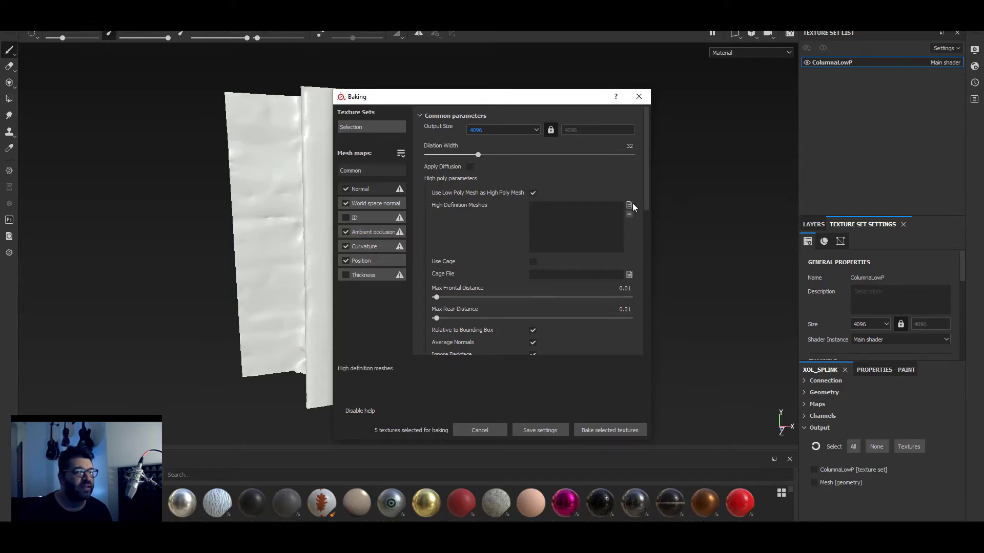
{"action": "left_click", "coordinate": [630, 205]}
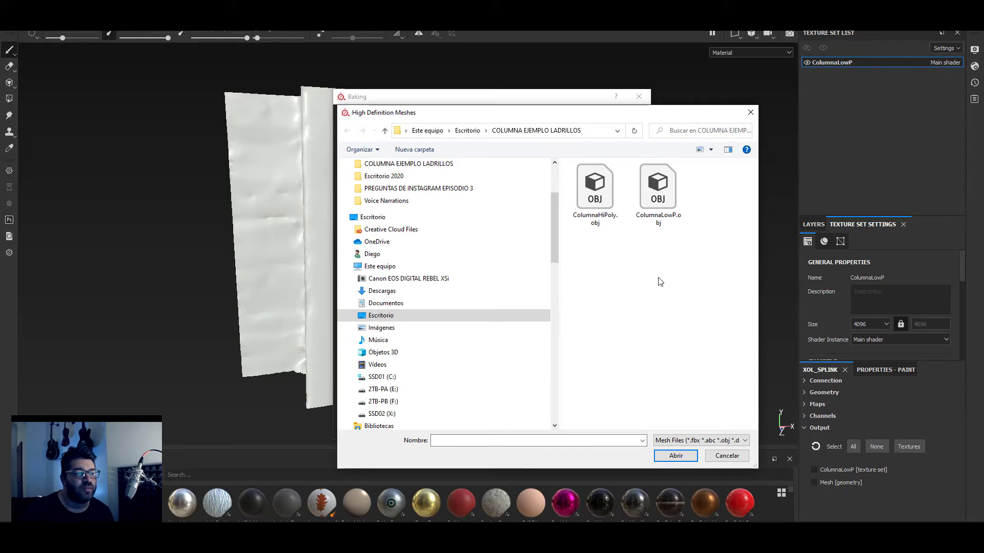
{"action": "left_click", "coordinate": [594, 210]}
{"action": "double_click", "coordinate": [594, 201]}
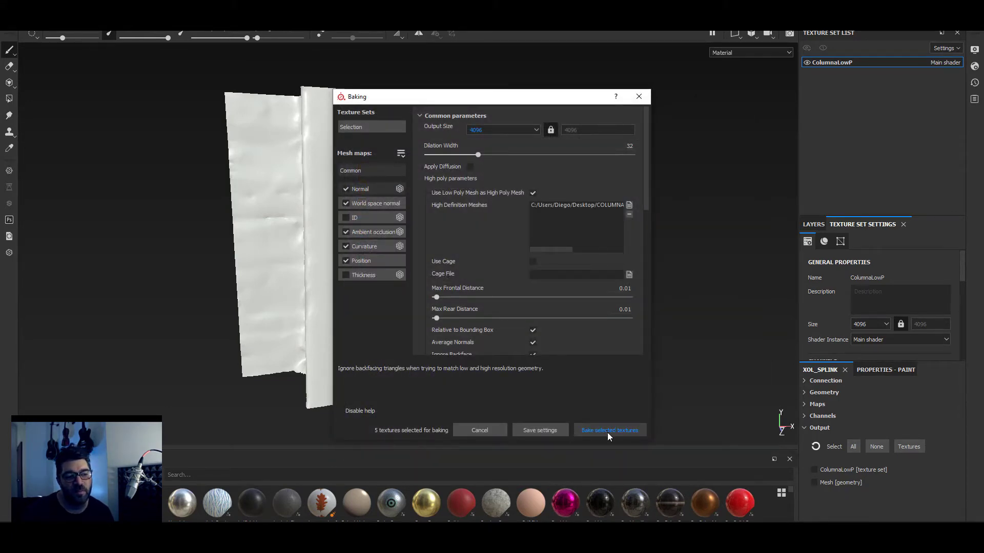
{"action": "left_click", "coordinate": [608, 434]}
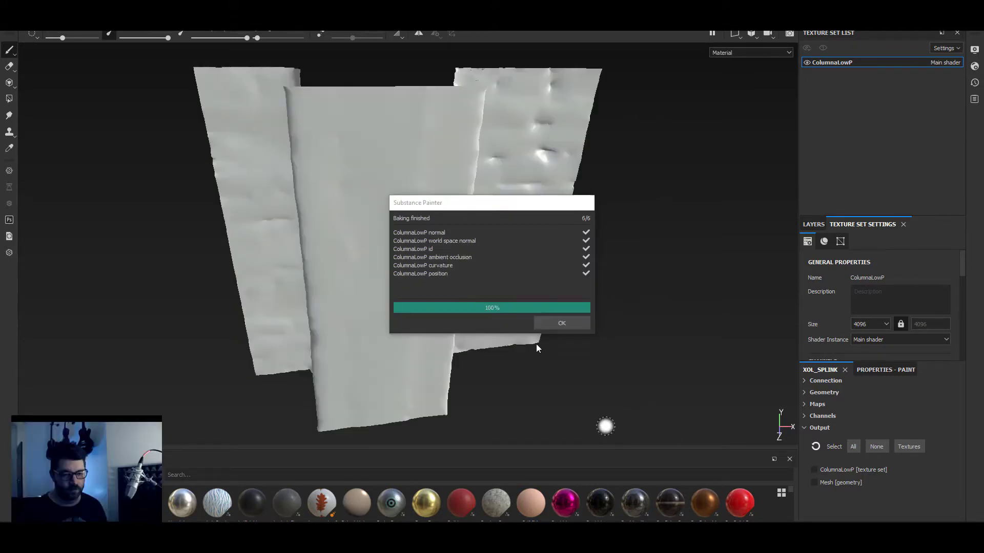
- Dismiss the Baking finished message and orbit the column to face its baked brick detail
{"action": "left_click", "coordinate": [571, 325]}
{"action": "scroll", "coordinate": [543, 333], "scroll_direction": "down", "scroll_amount": 3}
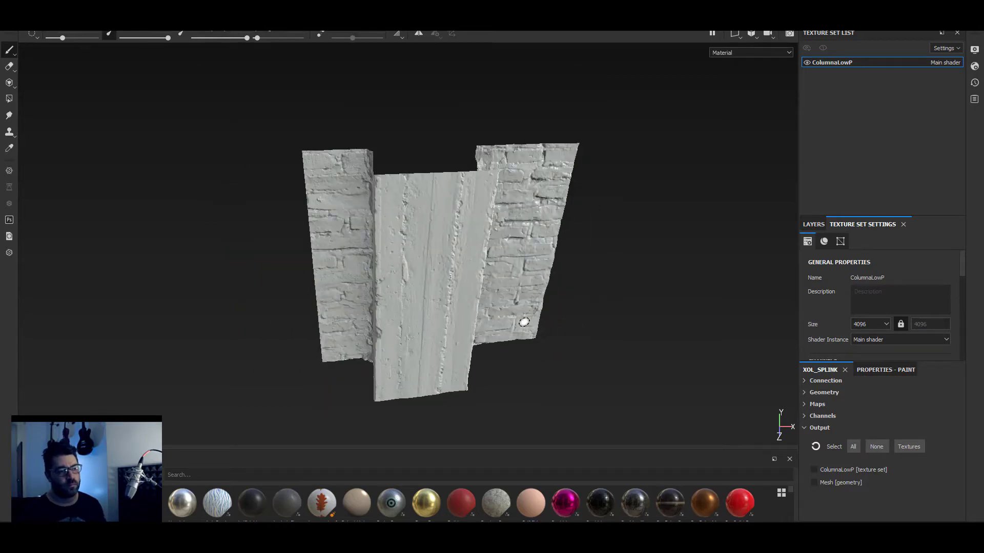
{"action": "mouse_move", "coordinate": [523, 322]}
{"action": "left_mouse_down"}
{"action": "mouse_move", "coordinate": [586, 363]}
{"action": "mouse_move", "coordinate": [567, 345]}
{"action": "mouse_move", "coordinate": [609, 340]}
{"action": "mouse_move", "coordinate": [576, 345]}
{"action": "mouse_move", "coordinate": [603, 352]}
{"action": "mouse_move", "coordinate": [591, 359]}
{"action": "mouse_move", "coordinate": [411, 371]}
{"action": "mouse_move", "coordinate": [617, 358]}
{"action": "mouse_move", "coordinate": [648, 366]}
{"action": "mouse_move", "coordinate": [637, 382]}
{"action": "mouse_move", "coordinate": [659, 372]}
{"action": "left_mouse_up"}
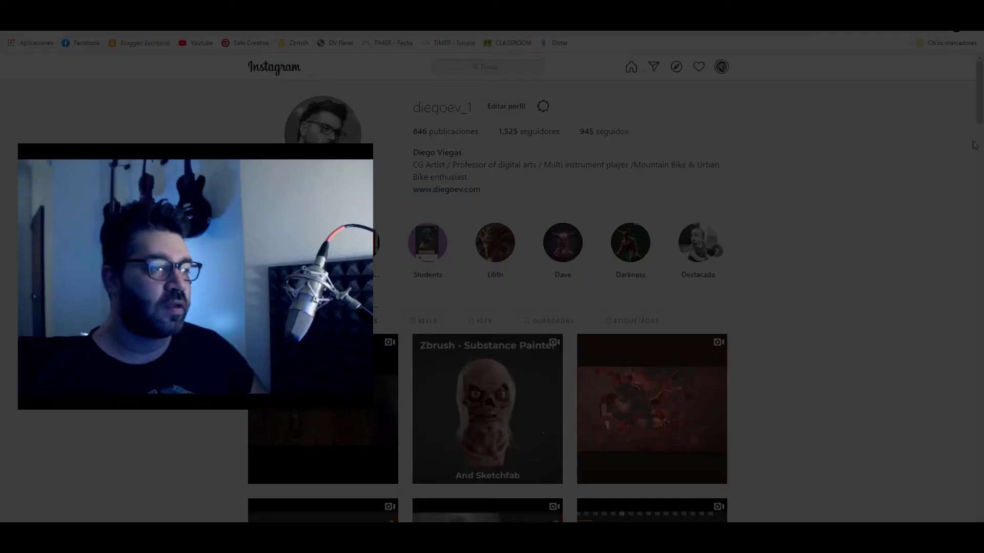
{"action": "scroll", "coordinate": [905, 171], "scroll_direction": "down", "scroll_amount": 1}
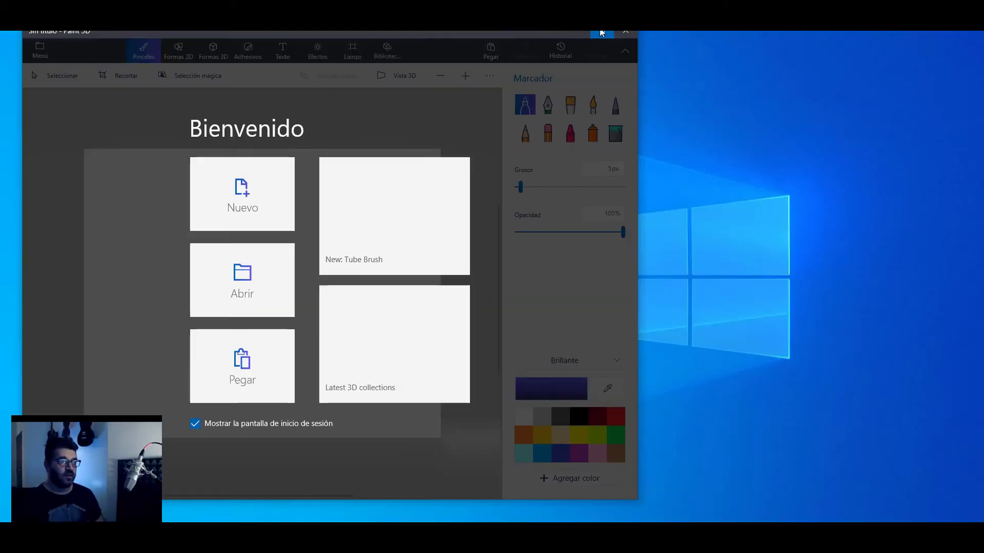
- Maximize Paint 3D and start a new blank project
{"action": "left_click", "coordinate": [601, 31]}
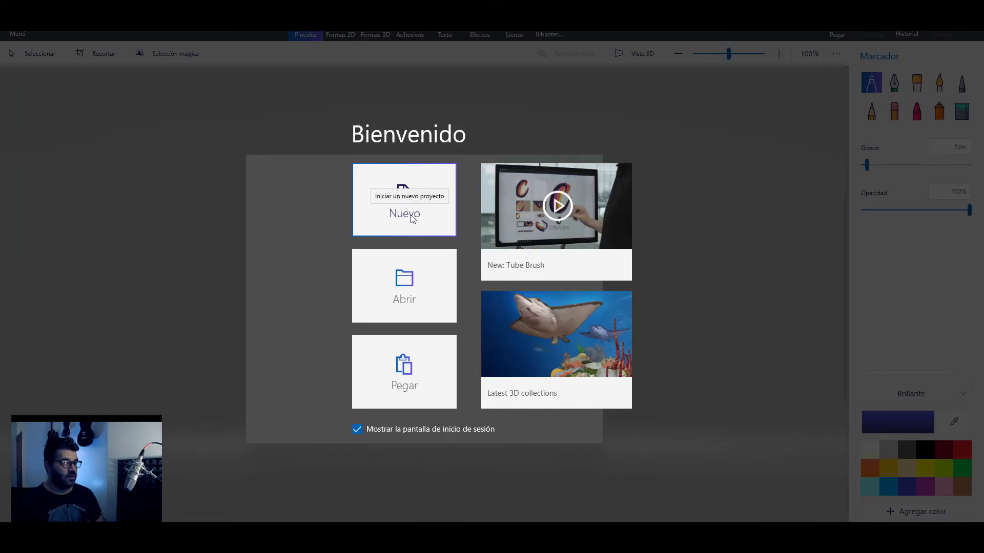
{"action": "left_click", "coordinate": [412, 212]}
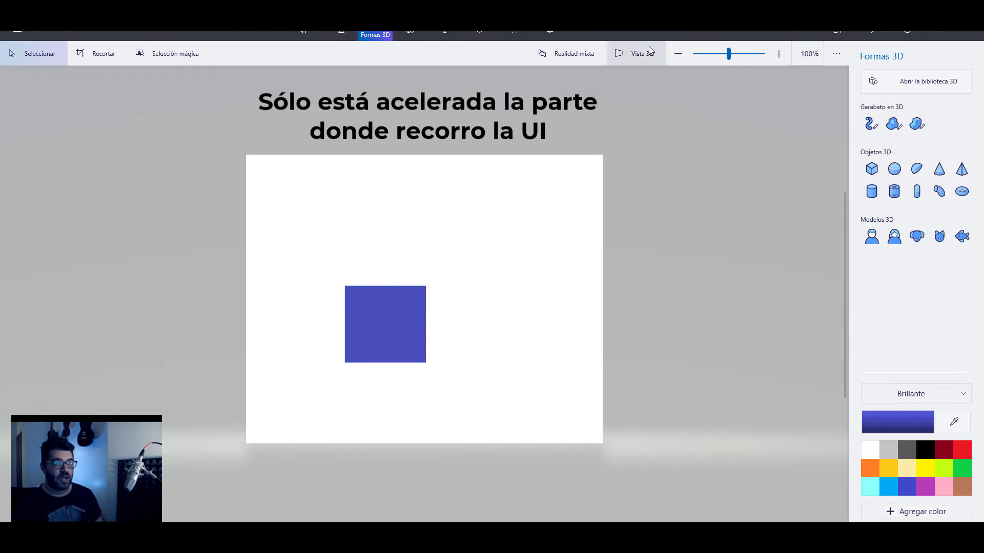
- Switch to 3D perspective and rotate the cube
{"action": "left_click", "coordinate": [649, 50]}
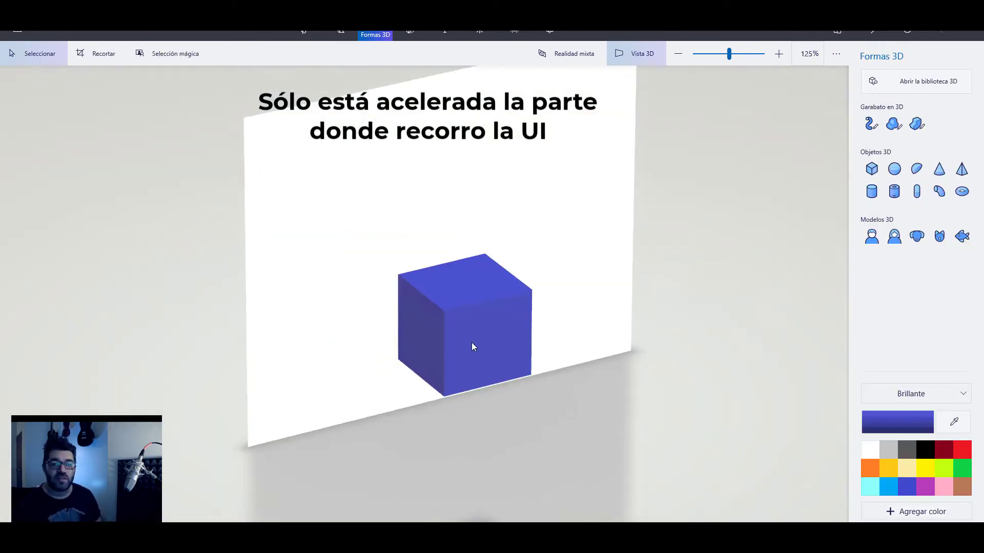
{"action": "left_click", "coordinate": [472, 346]}
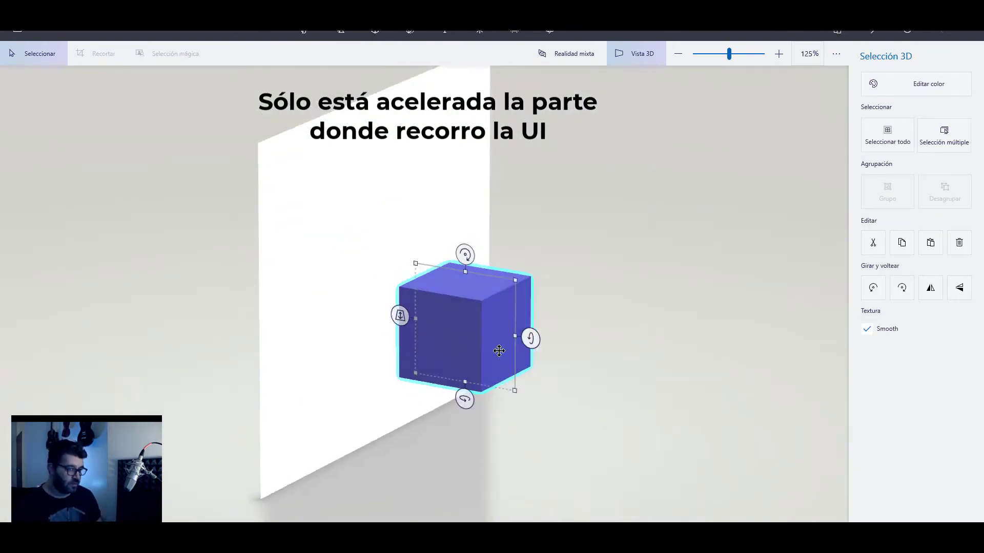
{"action": "left_click_drag", "start_coordinate": [456, 259], "coordinate": [492, 267]}
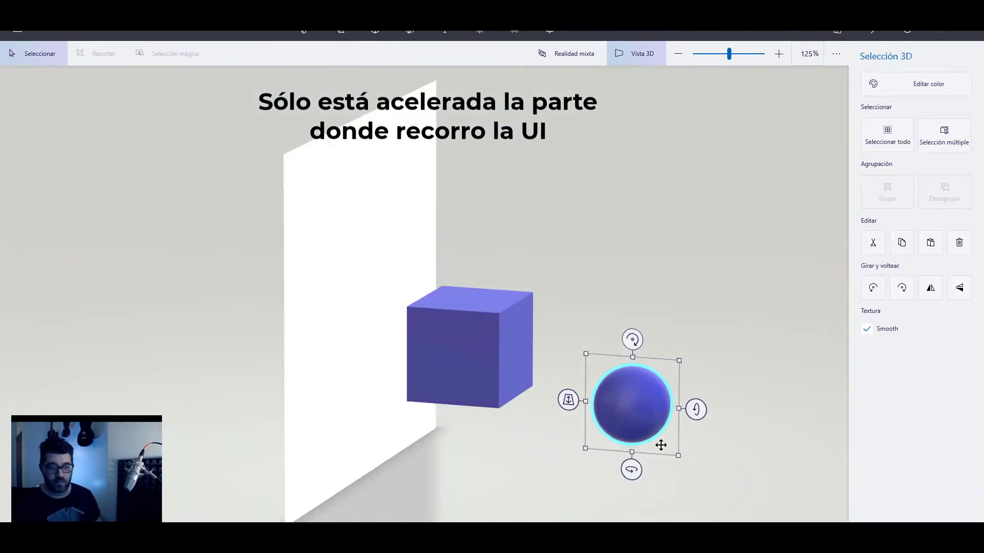
- Draw tube and sharp-edged 3D doodles, then delete them from the scene
{"action": "left_click", "coordinate": [871, 124]}
{"action": "left_click_drag", "start_coordinate": [242, 479], "coordinate": [494, 308]}
{"action": "left_click_drag", "start_coordinate": [362, 237], "coordinate": [538, 257]}
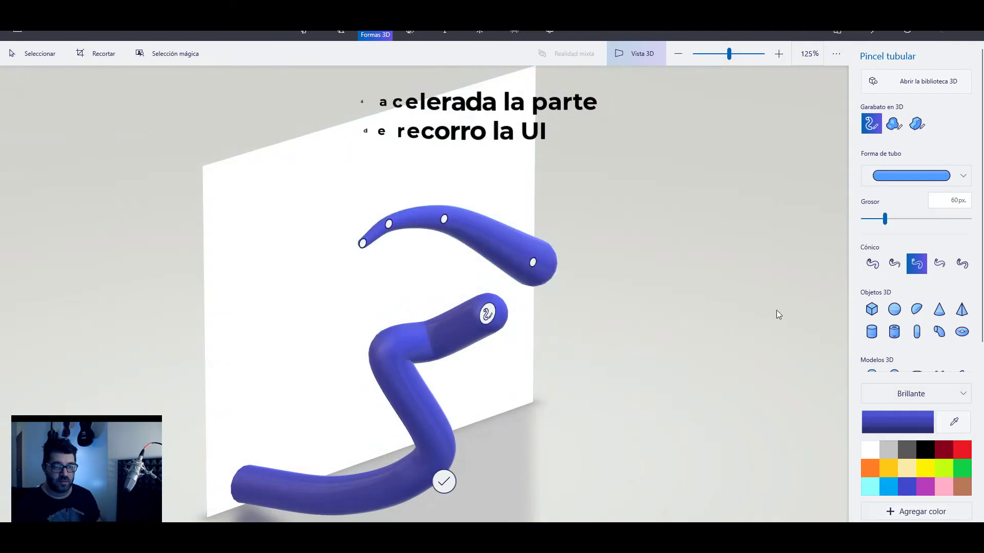
{"action": "left_click", "coordinate": [961, 263]}
{"action": "left_click", "coordinate": [892, 123]}
{"action": "mouse_move", "coordinate": [287, 256]}
{"action": "left_mouse_down"}
{"action": "mouse_move", "coordinate": [276, 246]}
{"action": "mouse_move", "coordinate": [440, 328]}
{"action": "left_mouse_up"}
{"action": "key", "text": "Delete"}
{"action": "left_click", "coordinate": [917, 123]}
{"action": "key", "text": "Delete"}
- Make the canvas transparent and hidden, turn on 3D view, and show the 3D shape options
{"action": "left_click", "coordinate": [514, 29]}
{"action": "left_click", "coordinate": [871, 121]}
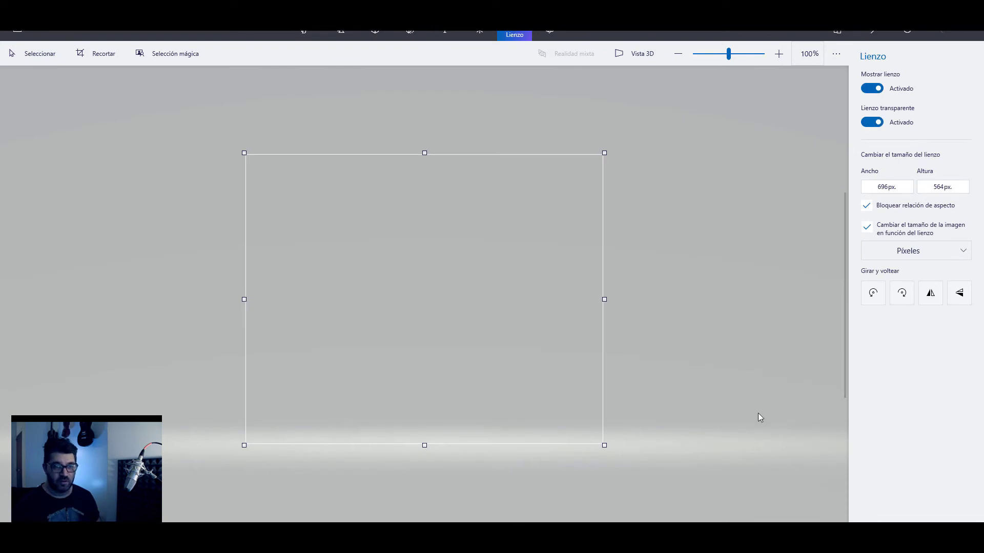
{"action": "left_click", "coordinate": [375, 30]}
{"action": "left_click", "coordinate": [639, 54]}
{"action": "left_click", "coordinate": [547, 31]}
{"action": "left_click", "coordinate": [341, 30]}
{"action": "left_click", "coordinate": [375, 29]}
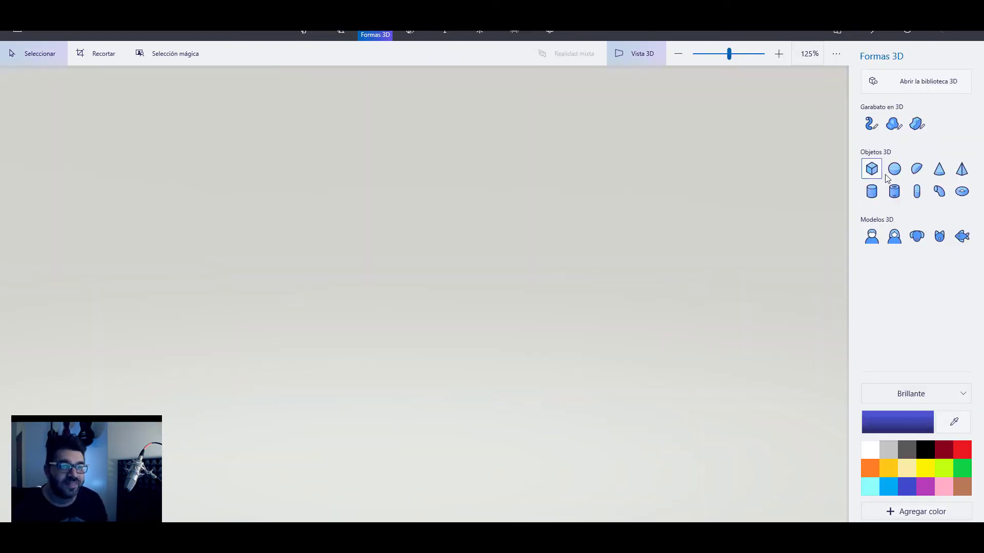
- Draw a closed scorpion-tail outline as a rounded-edge 3D doodle, discarding a first attempt
{"action": "left_click", "coordinate": [891, 126]}
{"action": "left_click_drag", "start_coordinate": [562, 278], "coordinate": [384, 489]}
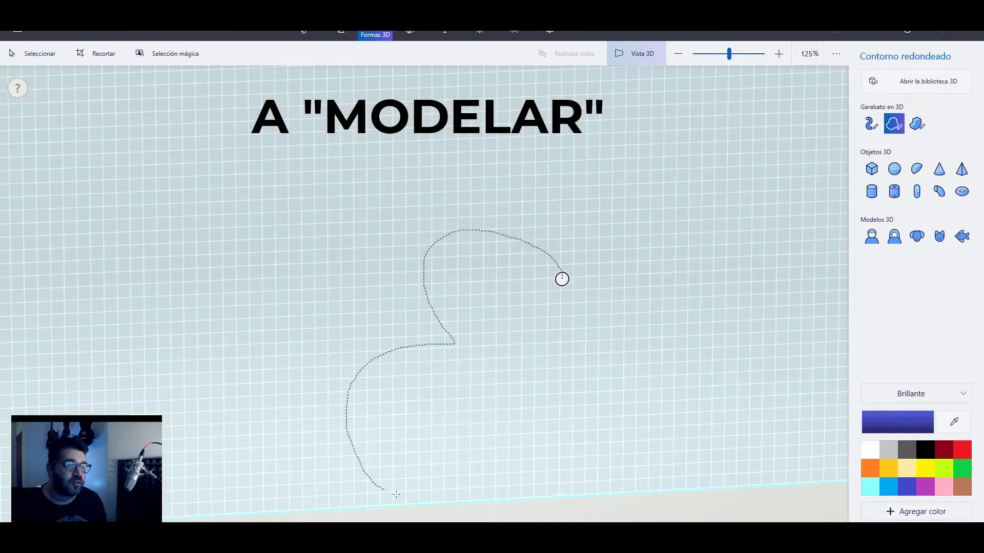
{"action": "right_click", "coordinate": [515, 421]}
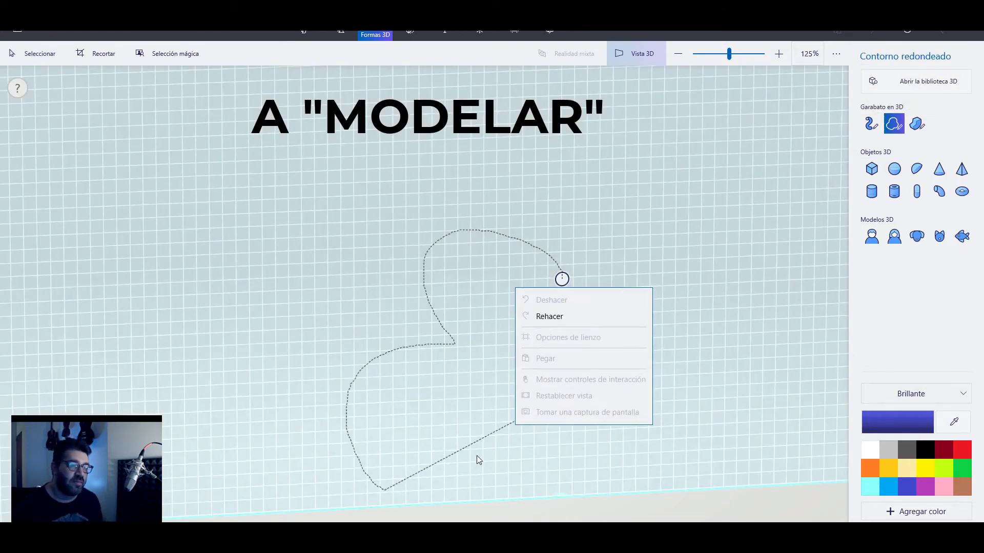
{"action": "key", "text": "Escape"}
{"action": "key", "text": "Escape"}
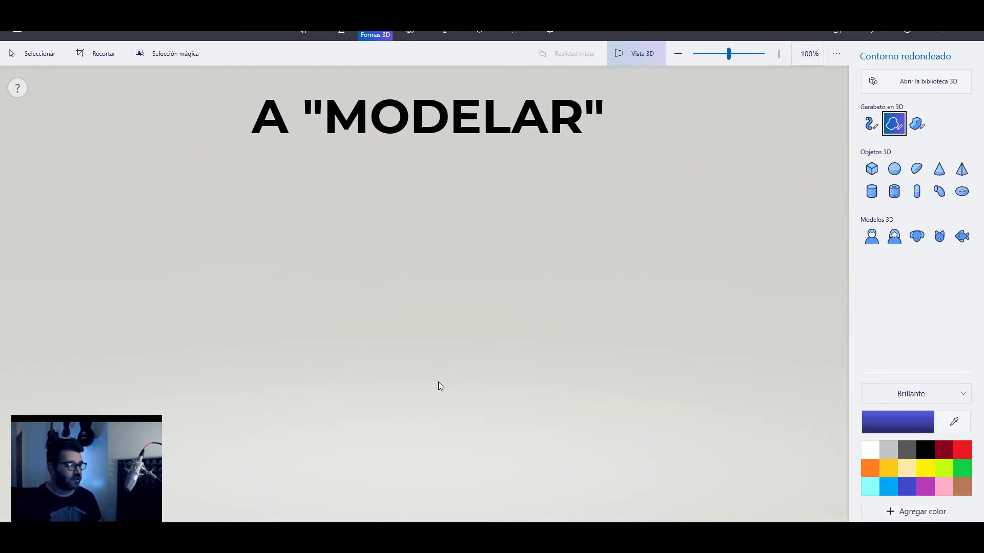
{"action": "left_click", "coordinate": [469, 412]}
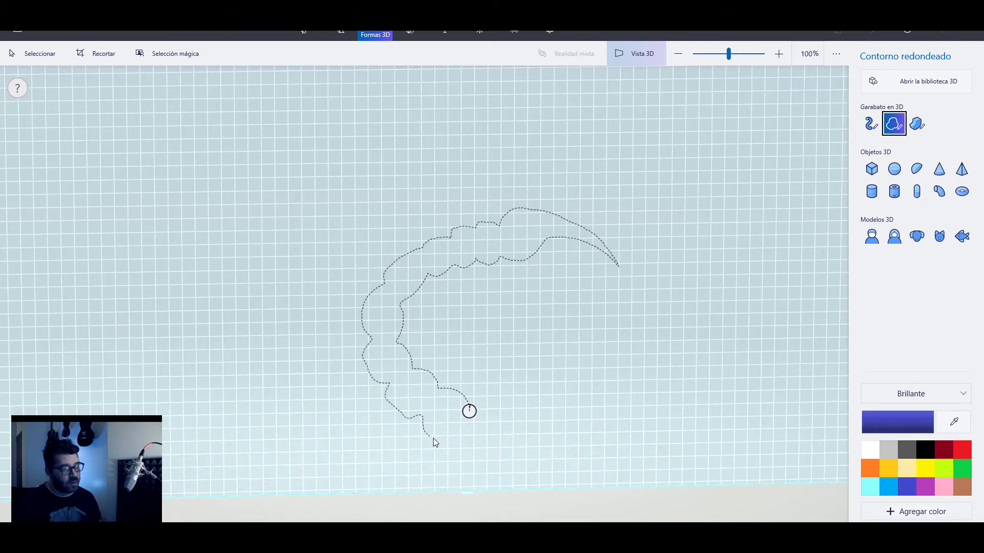
{"action": "left_click_drag", "start_coordinate": [470, 416], "coordinate": [472, 409]}
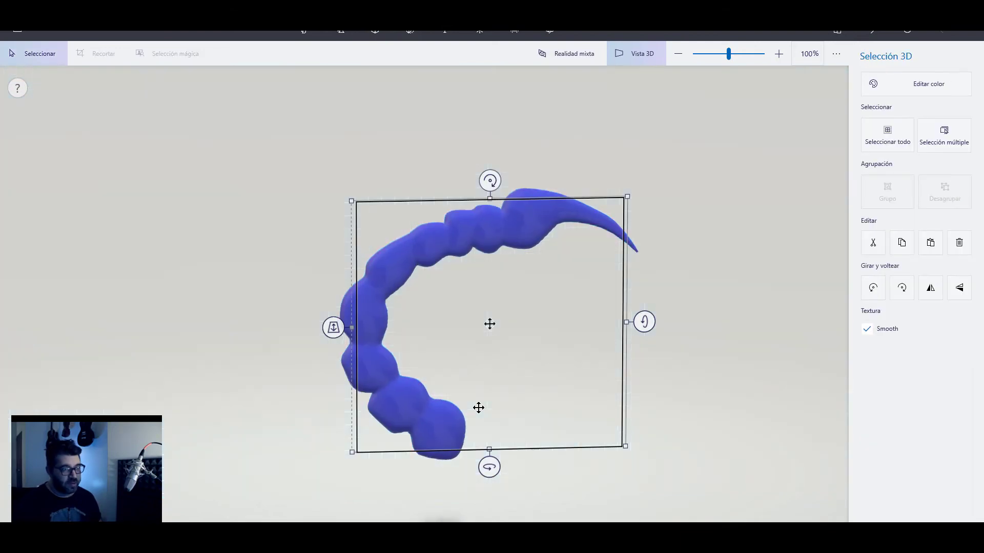
{"action": "left_click", "coordinate": [722, 386]}
- Orbit around the tail shape to inspect it edge-on and from the side
{"action": "mouse_move", "coordinate": [715, 417]}
{"action": "left_mouse_down"}
{"action": "mouse_move", "coordinate": [479, 445]}
{"action": "mouse_move", "coordinate": [613, 393]}
{"action": "mouse_move", "coordinate": [866, 404]}
{"action": "mouse_move", "coordinate": [451, 447]}
{"action": "mouse_move", "coordinate": [551, 391]}
{"action": "mouse_move", "coordinate": [506, 429]}
{"action": "mouse_move", "coordinate": [581, 419]}
{"action": "left_mouse_up"}
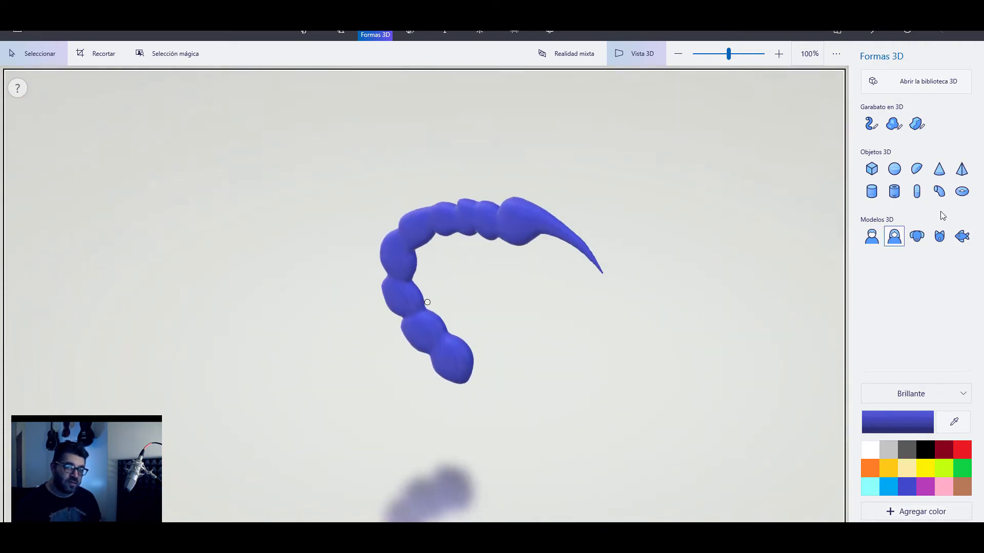
{"action": "scroll", "coordinate": [595, 322], "scroll_direction": "up", "scroll_amount": 2}
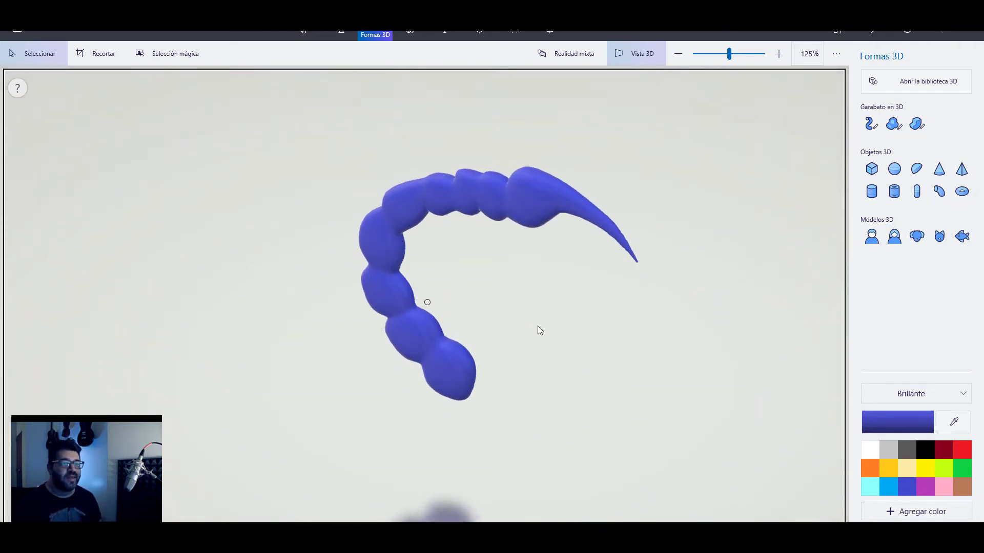
{"action": "left_click", "coordinate": [417, 207]}
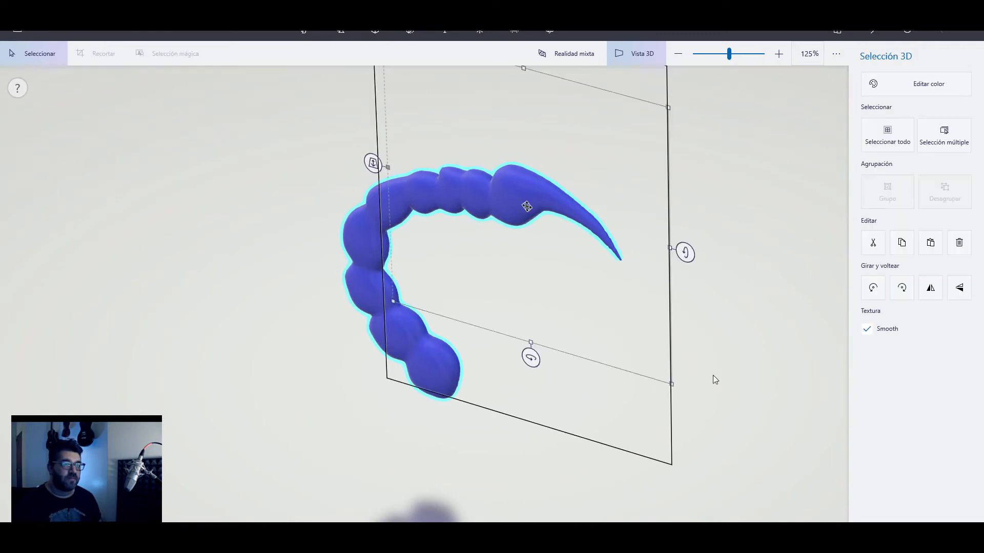
{"action": "left_click_drag", "start_coordinate": [715, 379], "coordinate": [660, 394]}
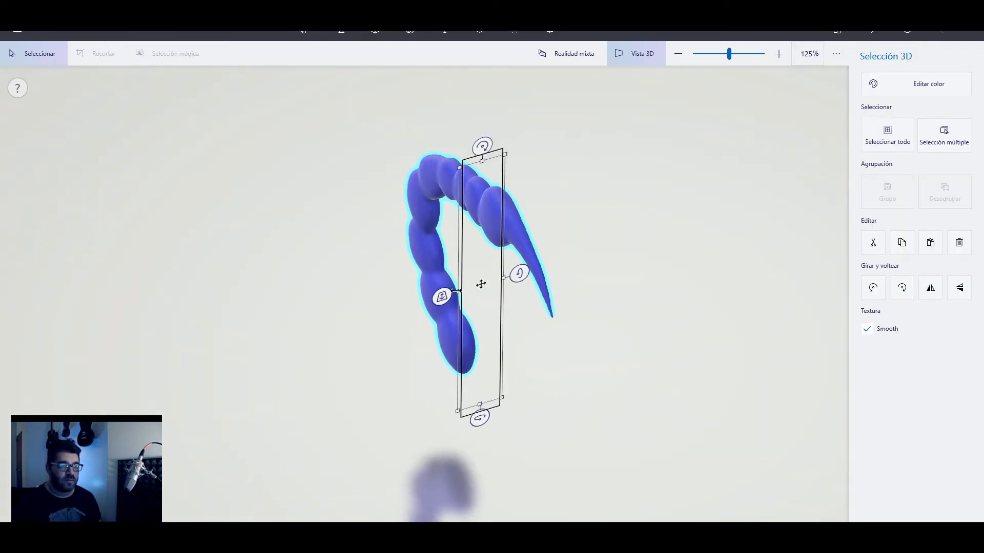
{"action": "left_click", "coordinate": [537, 381]}
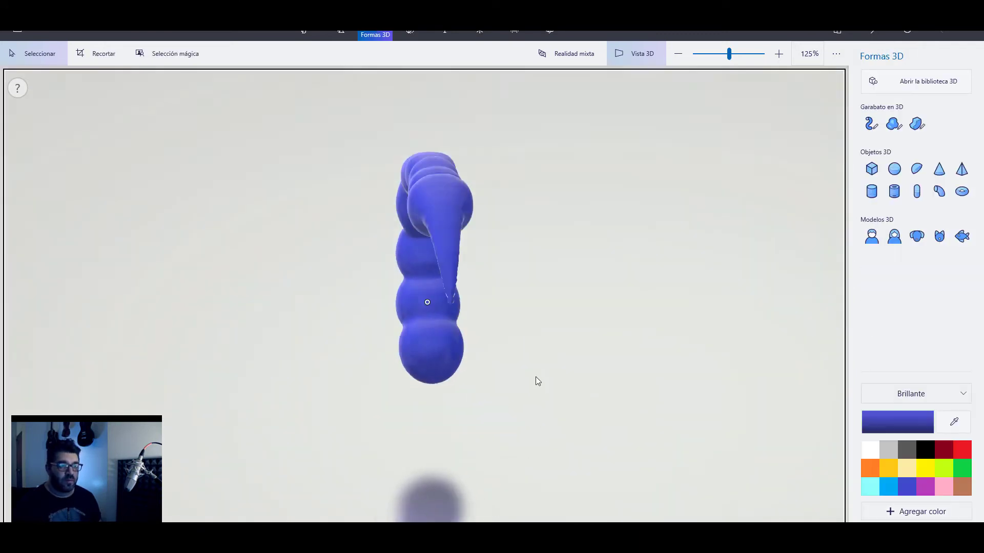
{"action": "mouse_move", "coordinate": [537, 381]}
{"action": "left_mouse_down"}
{"action": "mouse_move", "coordinate": [95, 379]}
{"action": "mouse_move", "coordinate": [656, 342]}
{"action": "mouse_move", "coordinate": [594, 401]}
{"action": "mouse_move", "coordinate": [572, 407]}
{"action": "left_mouse_up"}
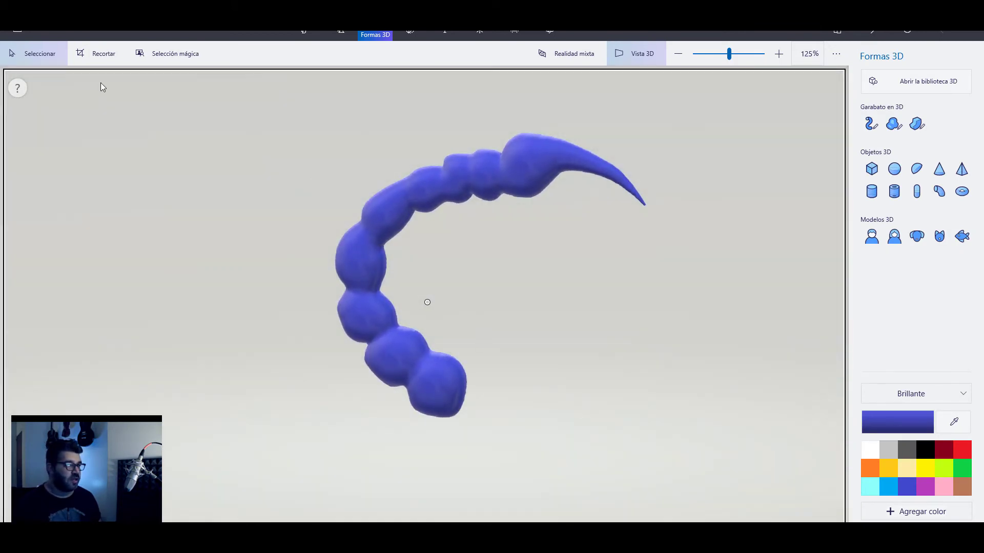
- Save a copy of the model as the 3D file Aguijon.fbx in the Escritorio folder
{"action": "left_click", "coordinate": [18, 33]}
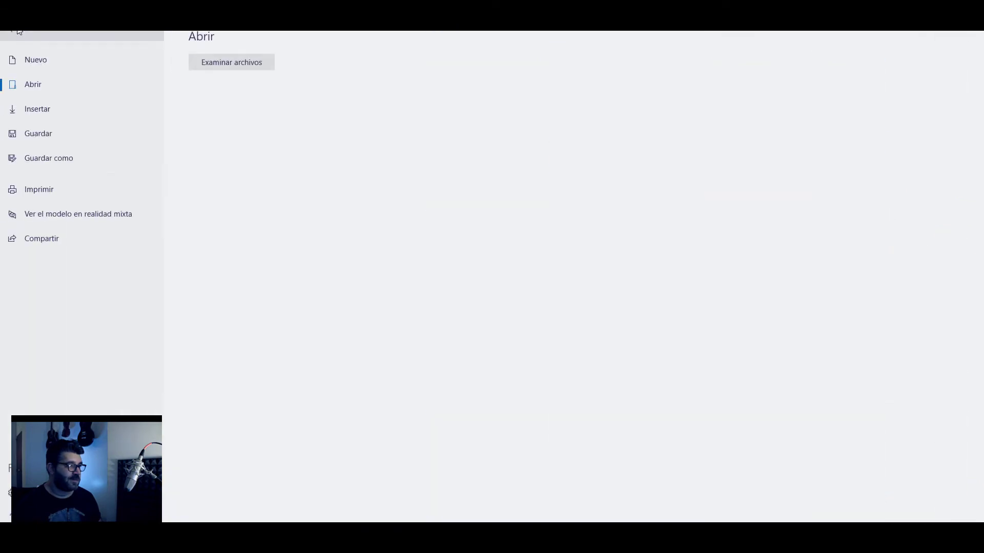
{"action": "left_click", "coordinate": [43, 159]}
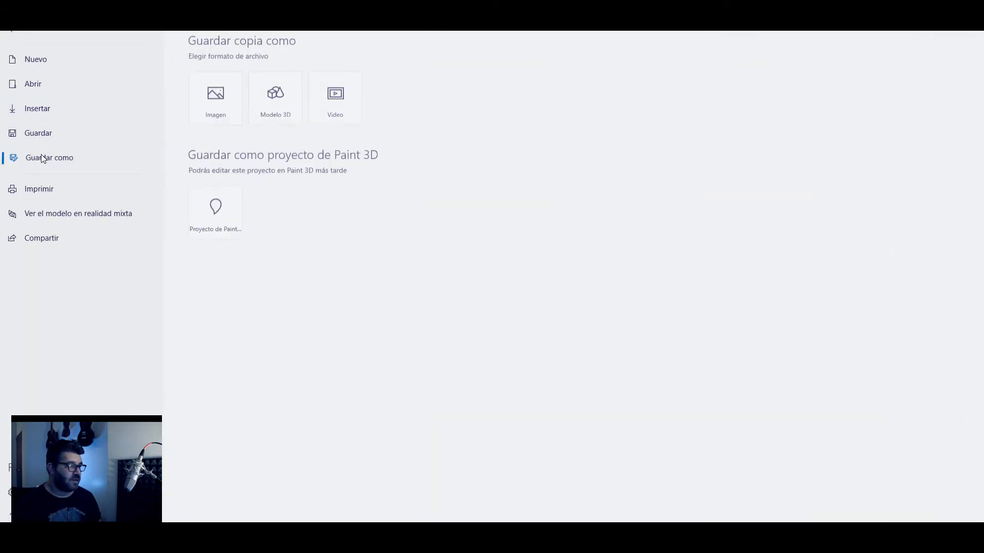
{"action": "left_click", "coordinate": [280, 102]}
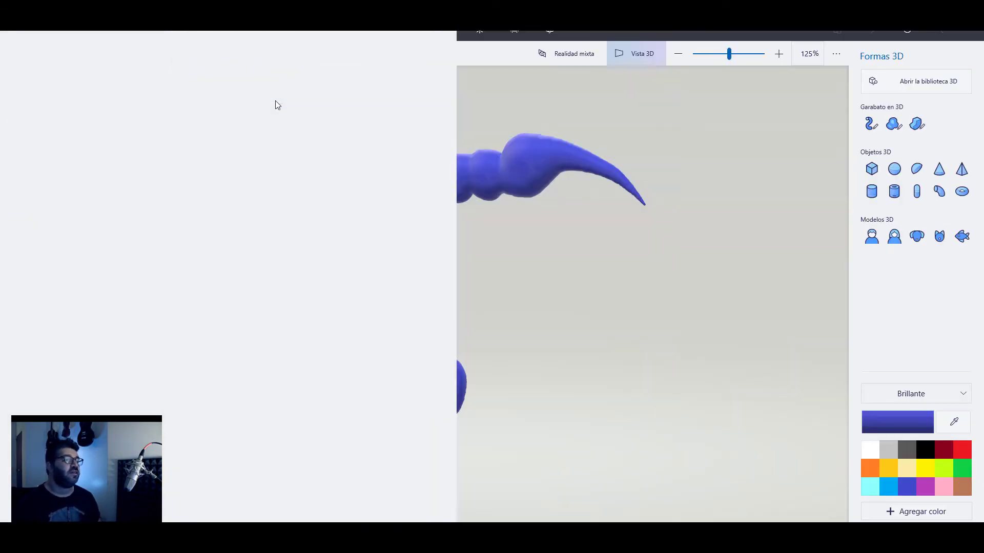
{"action": "left_click", "coordinate": [48, 97]}
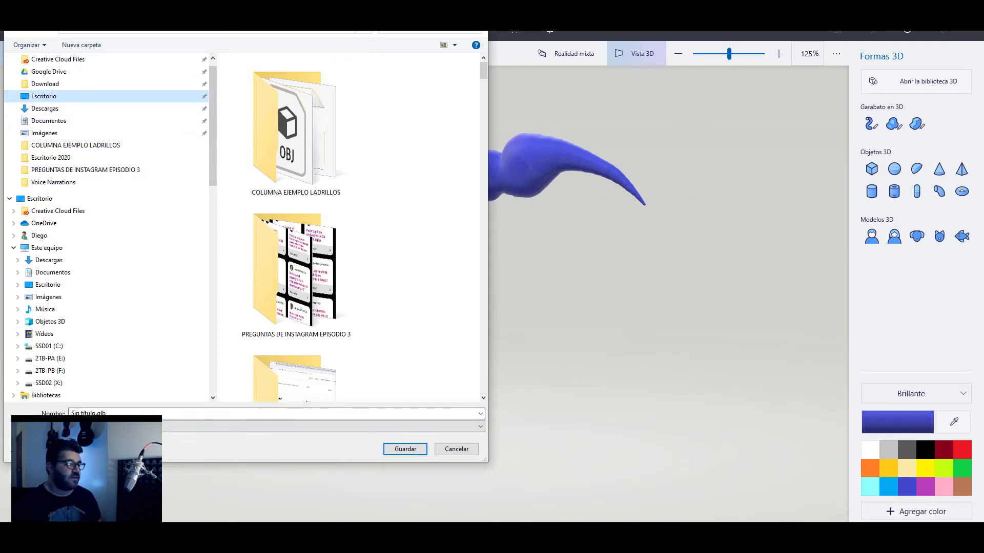
{"action": "left_click", "coordinate": [128, 427]}
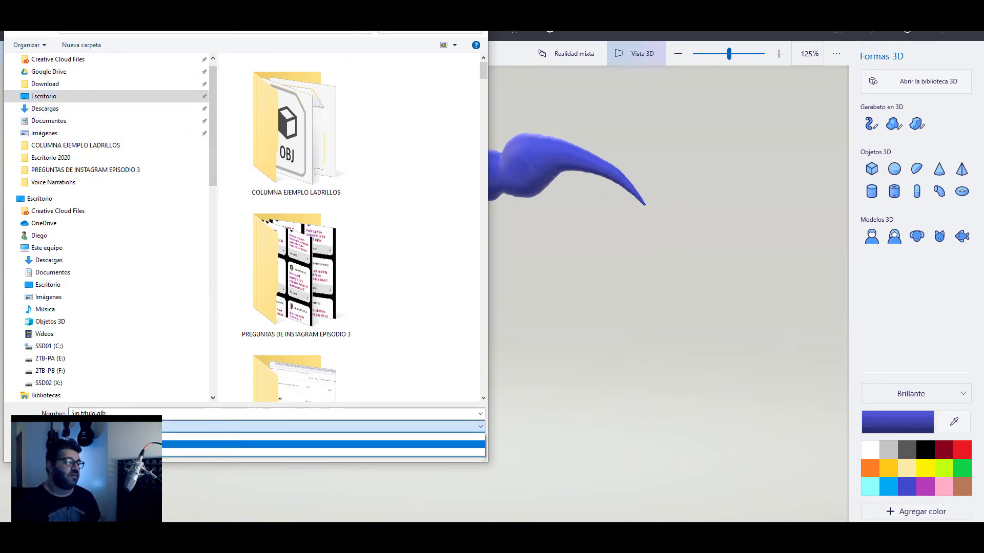
{"action": "left_click", "coordinate": [128, 444]}
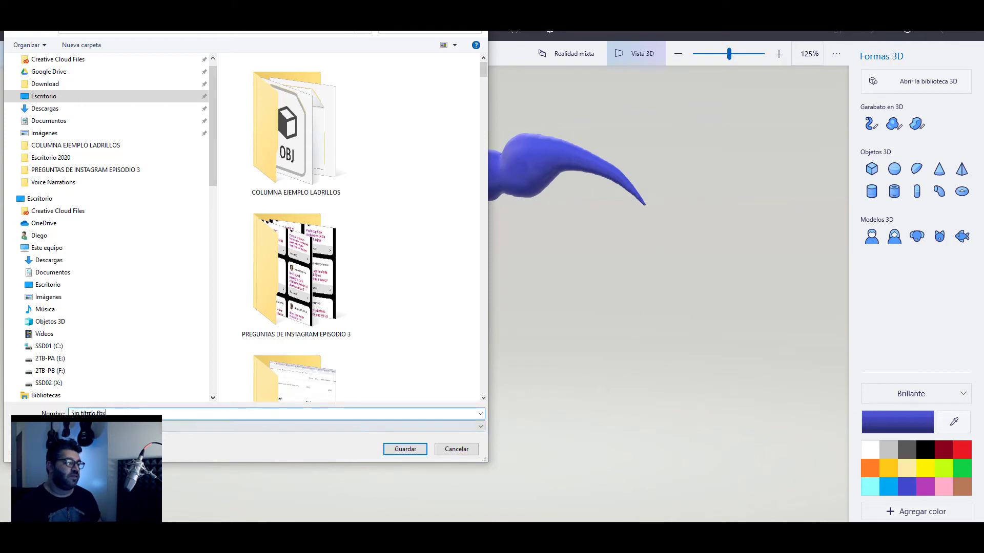
{"action": "mouse_move", "coordinate": [48, 383]}
{"action": "type", "text": "Aguja.fbx"}
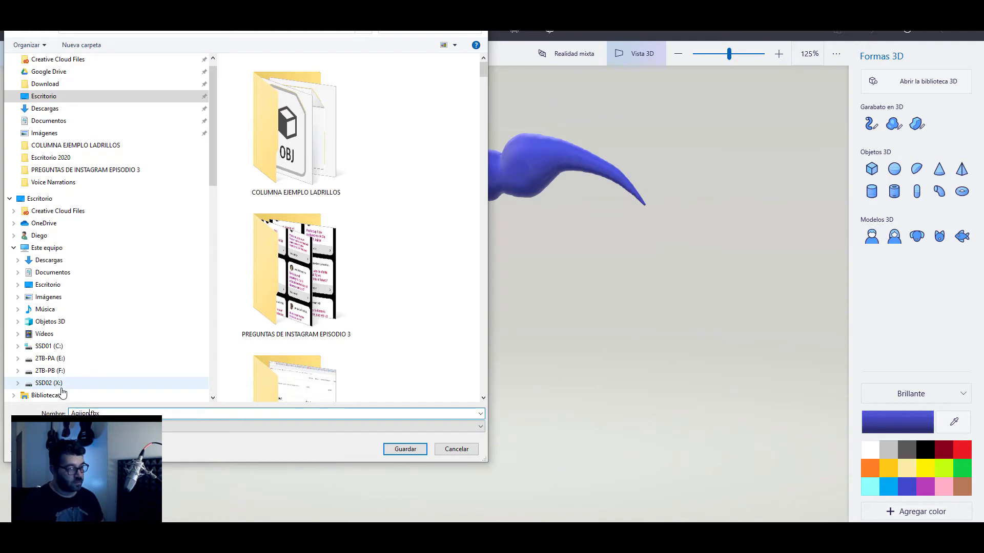
{"action": "key", "text": "Return"}
- Turn the doodle to show its curved, horn-tipped side, then bring up the Windows Start menu
{"action": "left_click_drag", "start_coordinate": [625, 318], "coordinate": [540, 282]}
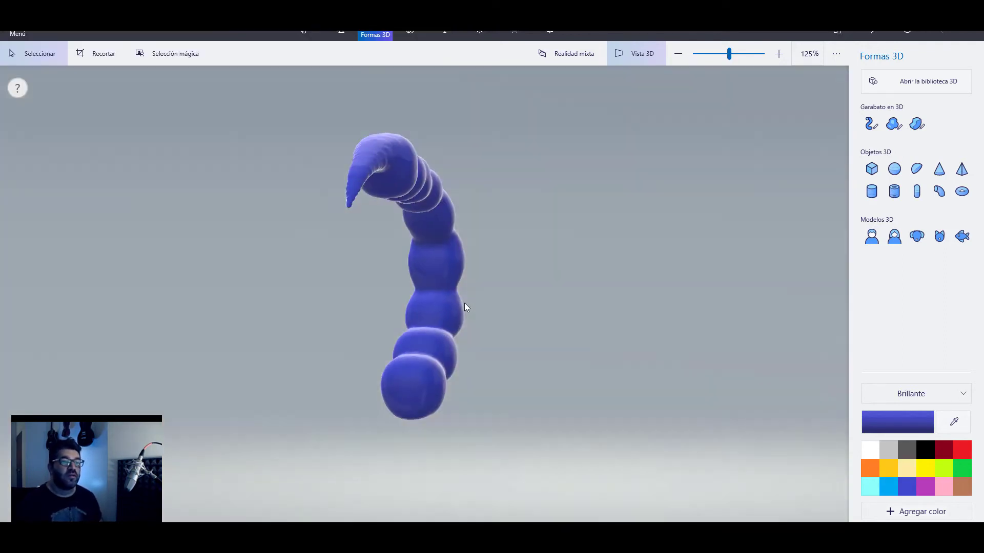
{"action": "left_click", "coordinate": [529, 297]}
{"action": "right_click", "coordinate": [530, 297]}
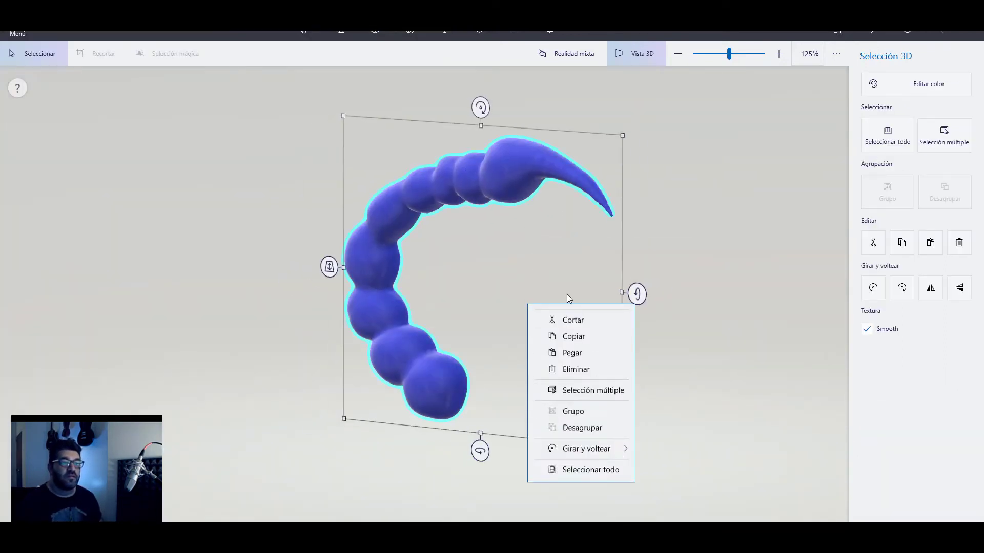
{"action": "left_click", "coordinate": [692, 288]}
{"action": "left_click", "coordinate": [375, 29]}
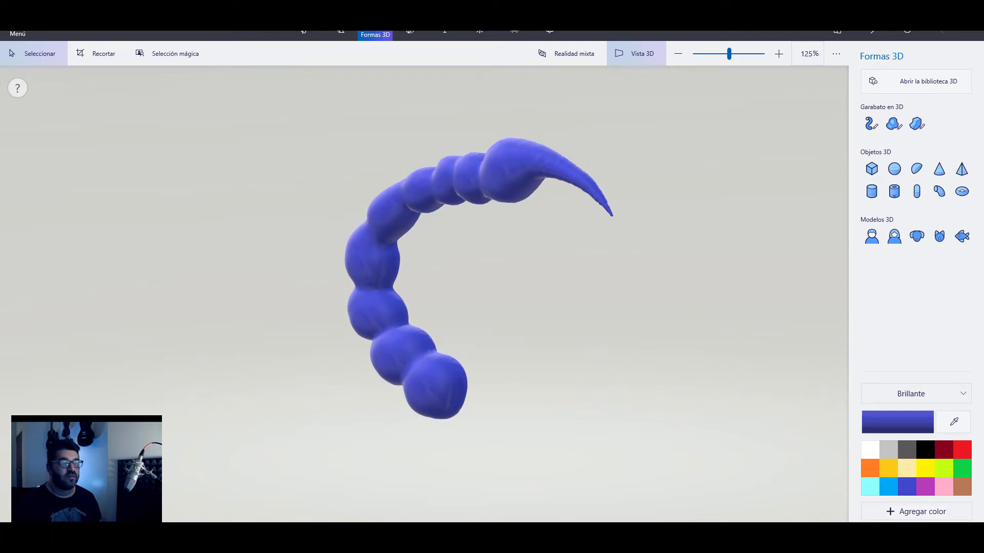
{"action": "key", "text": "super"}
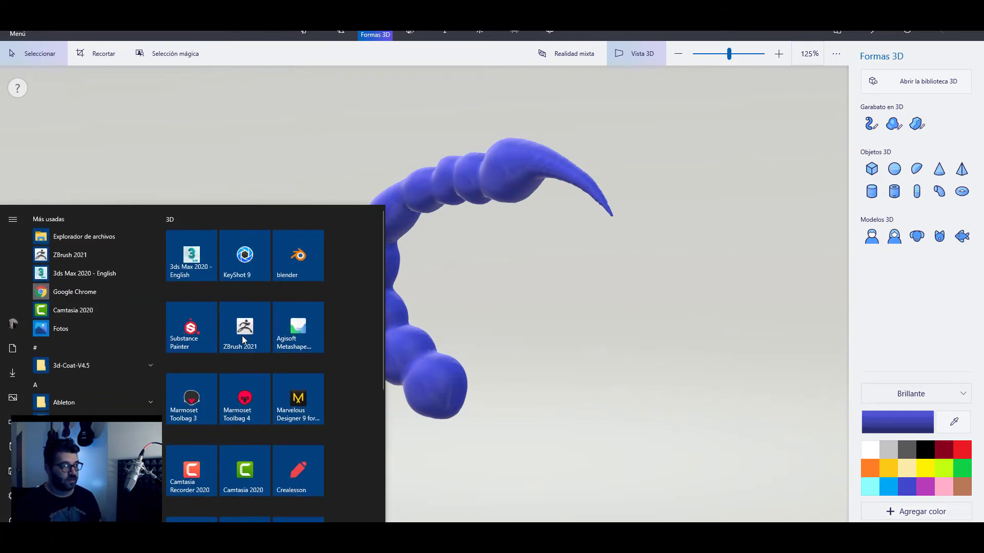
- Launch ZBrush 2021 and choose Agijon.fbx from the Escritorio folder for import
{"action": "left_click", "coordinate": [244, 340]}
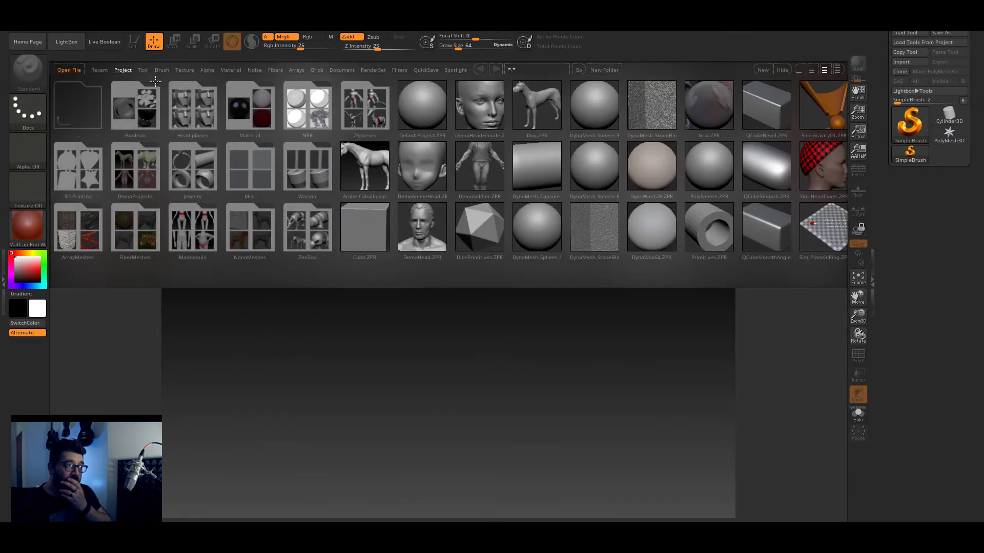
{"action": "left_click", "coordinate": [57, 49]}
{"action": "left_click", "coordinate": [914, 62]}
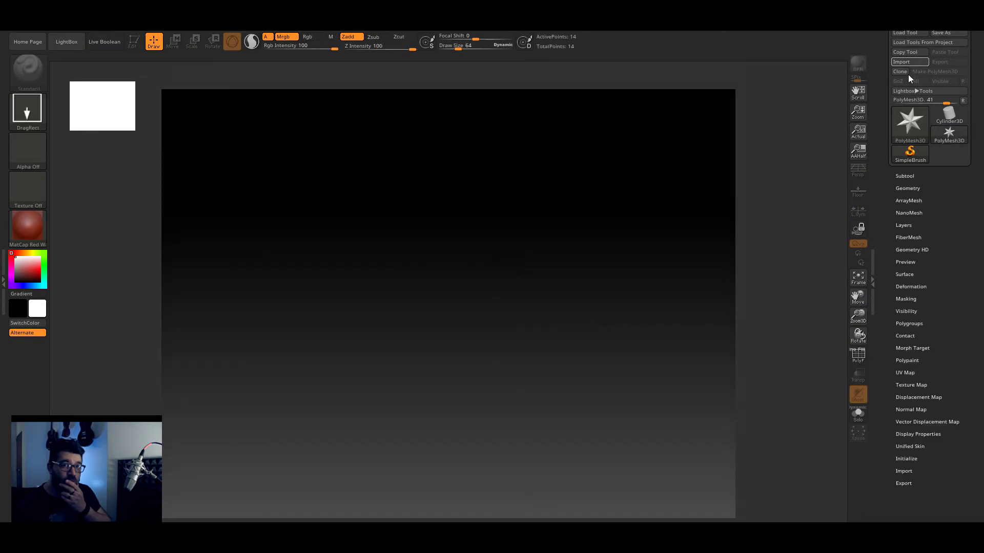
{"action": "left_click", "coordinate": [185, 128]}
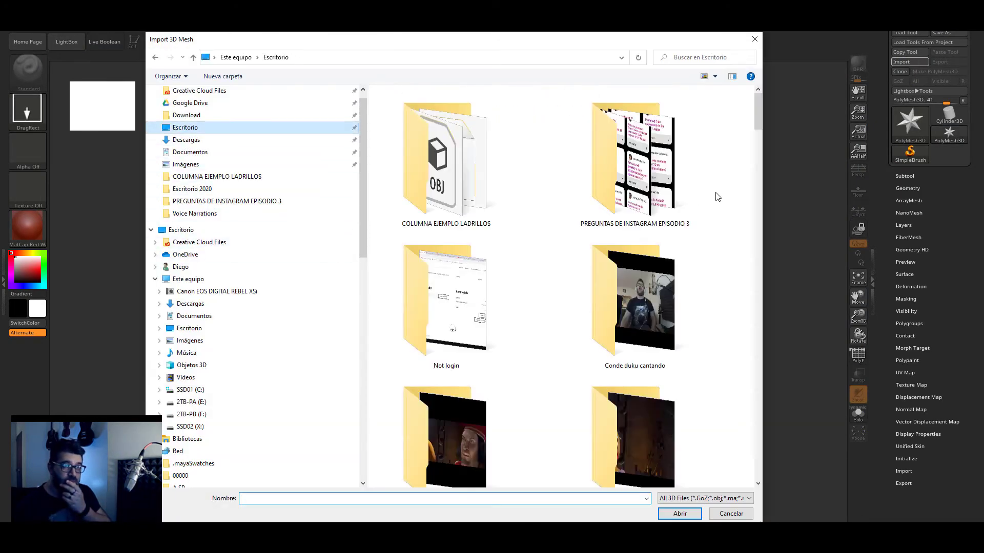
{"action": "key", "text": "a"}
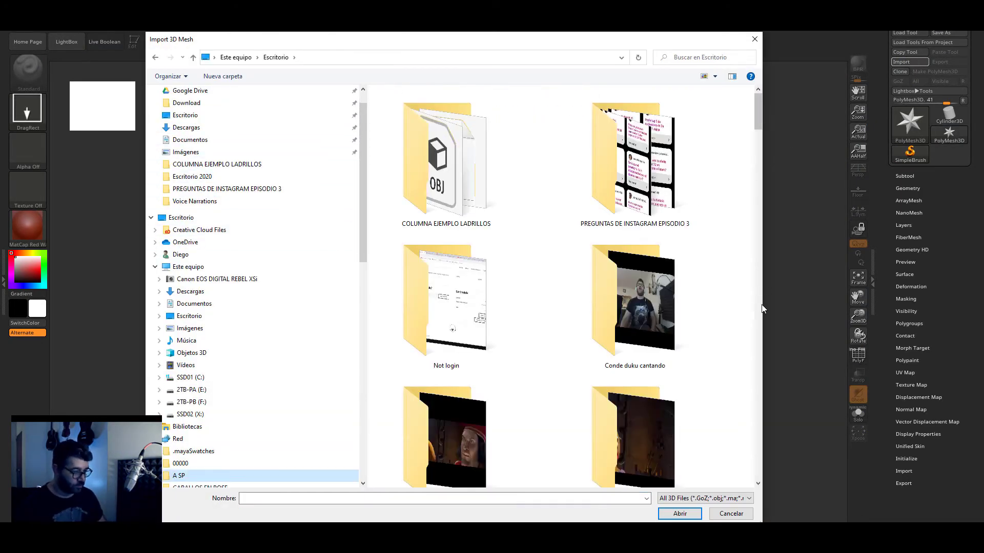
{"action": "left_click", "coordinate": [367, 496]}
{"action": "type", "text": "agi"}
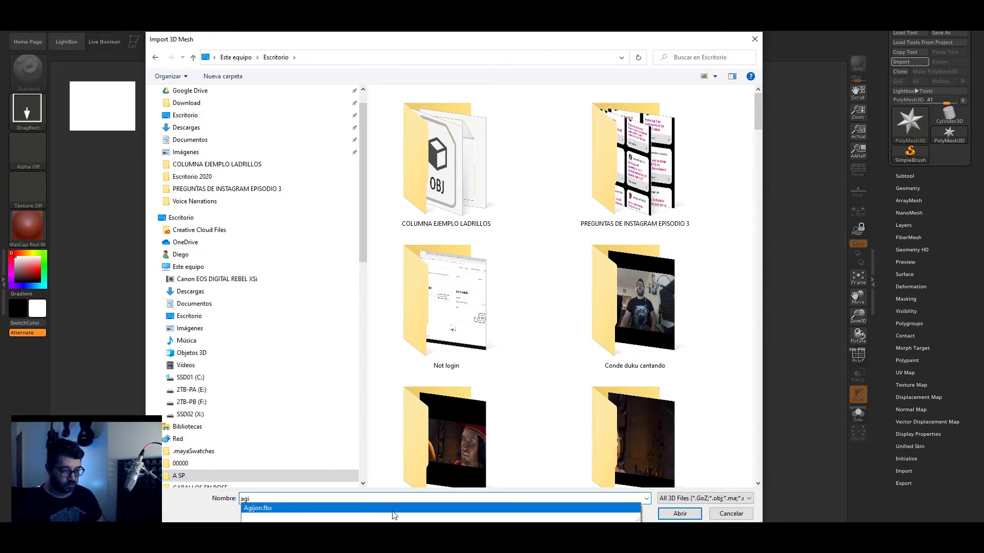
{"action": "key", "text": "Return"}
{"action": "key", "text": "Return"}
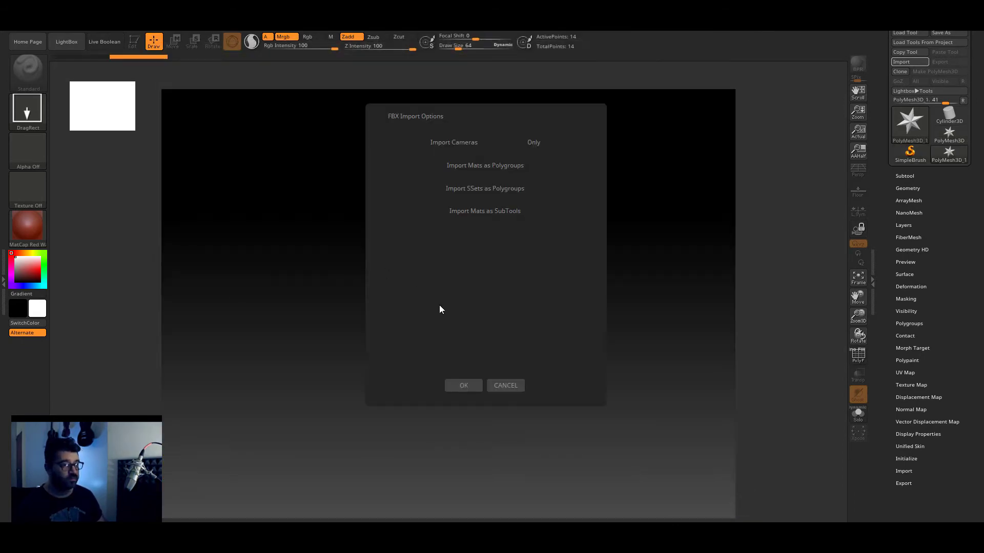
- Place the imported scorpion-tail mesh on the canvas in Edit mode with its PolyF wireframe showing
{"action": "left_click", "coordinate": [473, 386]}
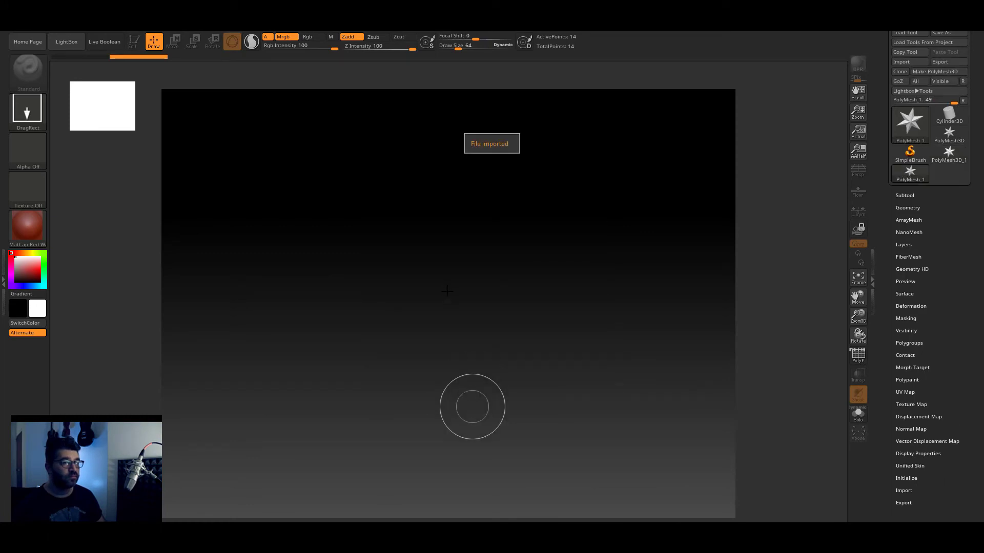
{"action": "left_click_drag", "start_coordinate": [450, 307], "coordinate": [450, 477]}
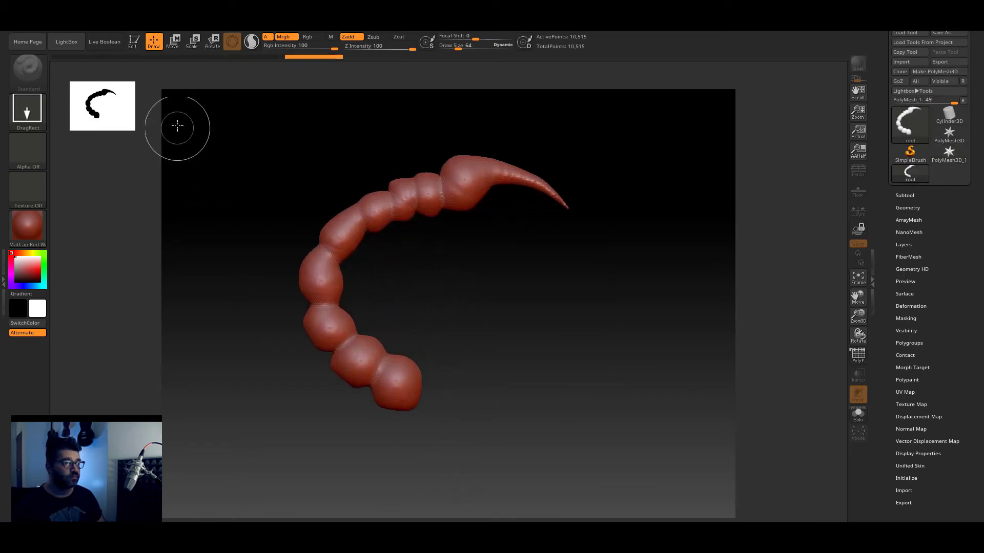
{"action": "left_click", "coordinate": [132, 49]}
{"action": "left_click_drag", "start_coordinate": [560, 330], "coordinate": [823, 328]}
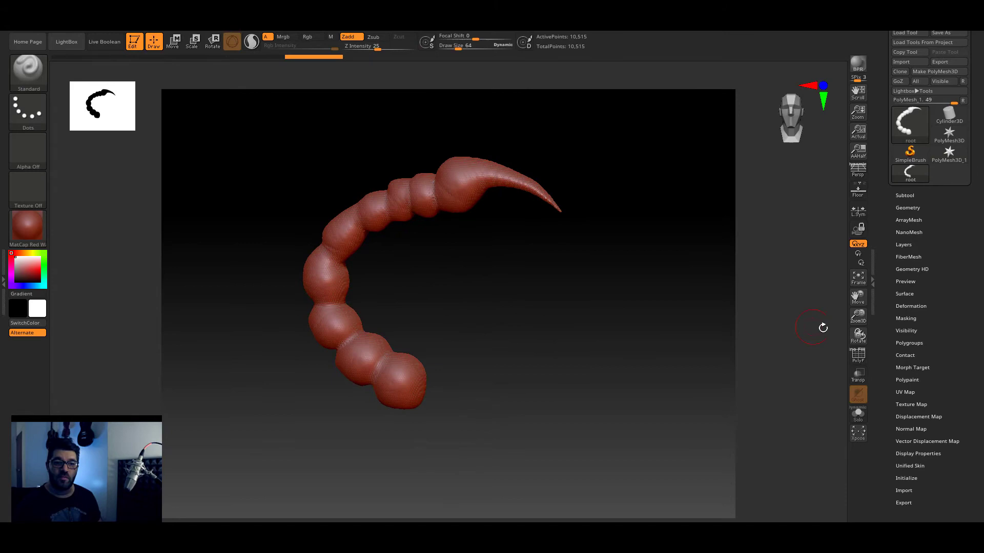
{"action": "left_click", "coordinate": [866, 360]}
{"action": "mouse_move", "coordinate": [641, 367]}
{"action": "left_mouse_down"}
{"action": "mouse_move", "coordinate": [557, 358]}
{"action": "mouse_move", "coordinate": [522, 446]}
{"action": "mouse_move", "coordinate": [557, 439]}
{"action": "mouse_move", "coordinate": [542, 330]}
{"action": "mouse_move", "coordinate": [518, 305]}
{"action": "mouse_move", "coordinate": [527, 362]}
{"action": "mouse_move", "coordinate": [525, 303]}
{"action": "mouse_move", "coordinate": [627, 315]}
{"action": "left_mouse_up"}
{"action": "mouse_move", "coordinate": [529, 371]}
{"action": "left_mouse_down"}
{"action": "mouse_move", "coordinate": [564, 345]}
{"action": "mouse_move", "coordinate": [575, 485]}
{"action": "mouse_move", "coordinate": [560, 413]}
{"action": "mouse_move", "coordinate": [468, 380]}
{"action": "mouse_move", "coordinate": [511, 406]}
{"action": "mouse_move", "coordinate": [571, 248]}
{"action": "mouse_move", "coordinate": [562, 336]}
{"action": "mouse_move", "coordinate": [617, 340]}
{"action": "mouse_move", "coordinate": [543, 340]}
{"action": "mouse_move", "coordinate": [536, 345]}
{"action": "mouse_move", "coordinate": [549, 343]}
{"action": "mouse_move", "coordinate": [578, 391]}
{"action": "mouse_move", "coordinate": [522, 358]}
{"action": "mouse_move", "coordinate": [538, 396]}
{"action": "left_mouse_up"}
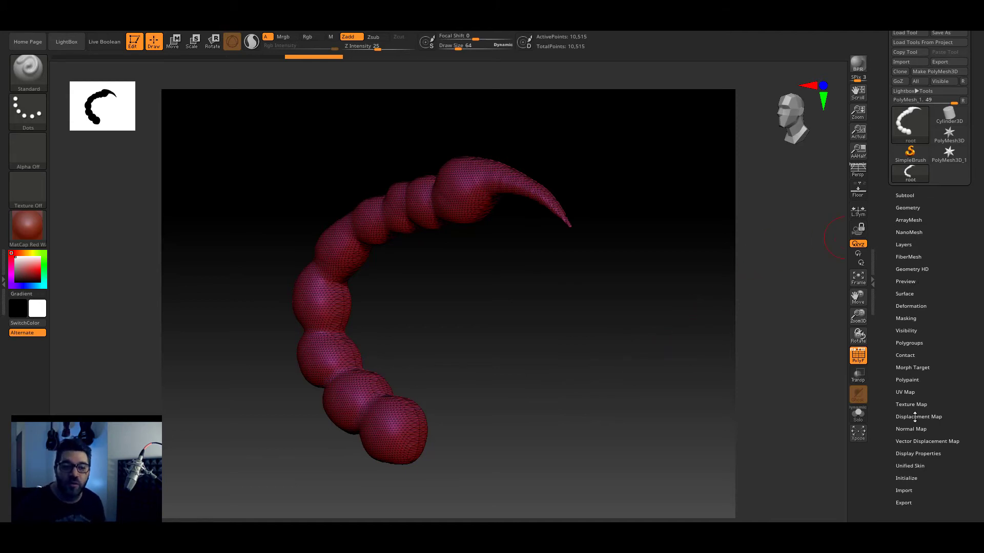
- DynaMesh the tail at resolution 128, then check the new wireframe with a Smooth stroke
{"action": "left_click", "coordinate": [860, 361]}
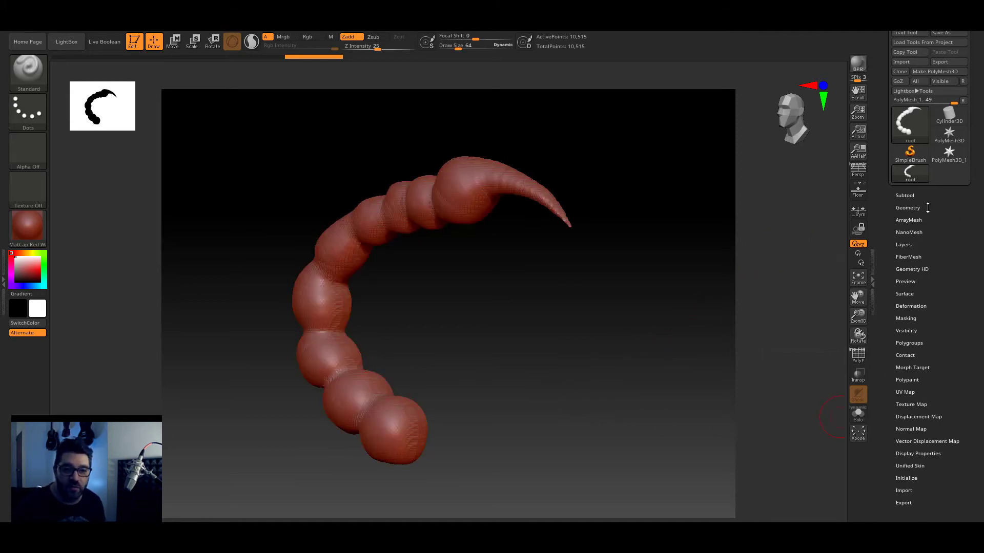
{"action": "left_click", "coordinate": [908, 207]}
{"action": "left_click", "coordinate": [906, 342]}
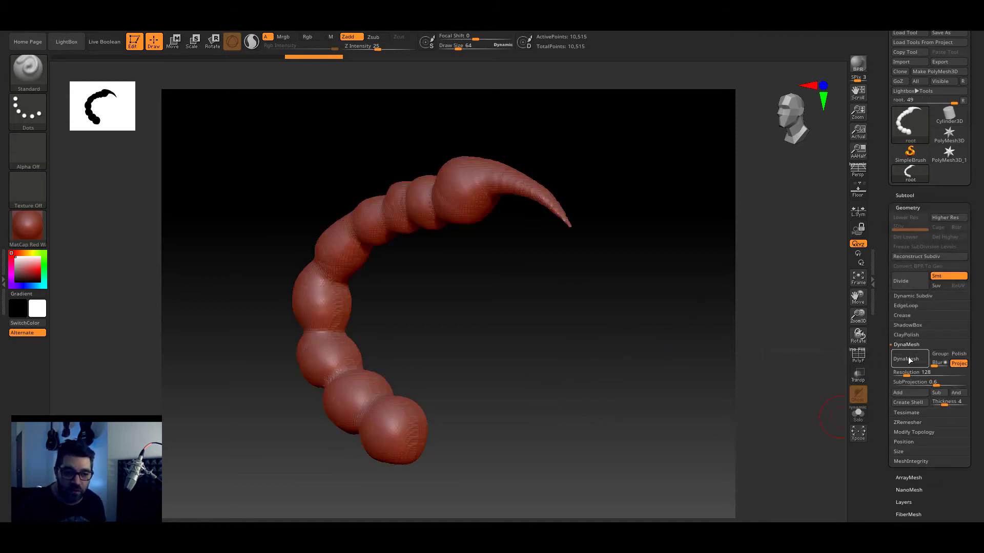
{"action": "left_click", "coordinate": [909, 358]}
{"action": "left_click_drag", "start_coordinate": [599, 374], "coordinate": [561, 363]}
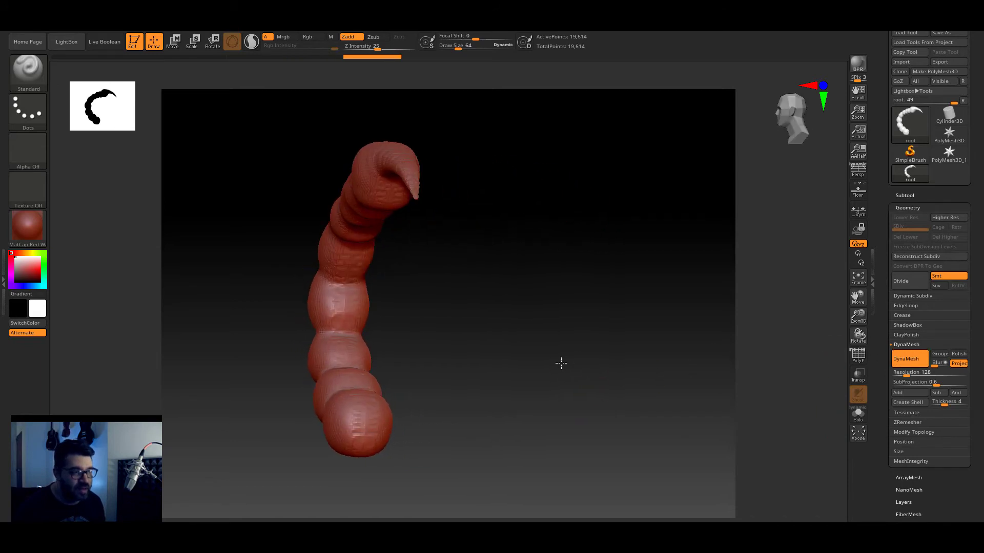
{"action": "left_click", "coordinate": [856, 359]}
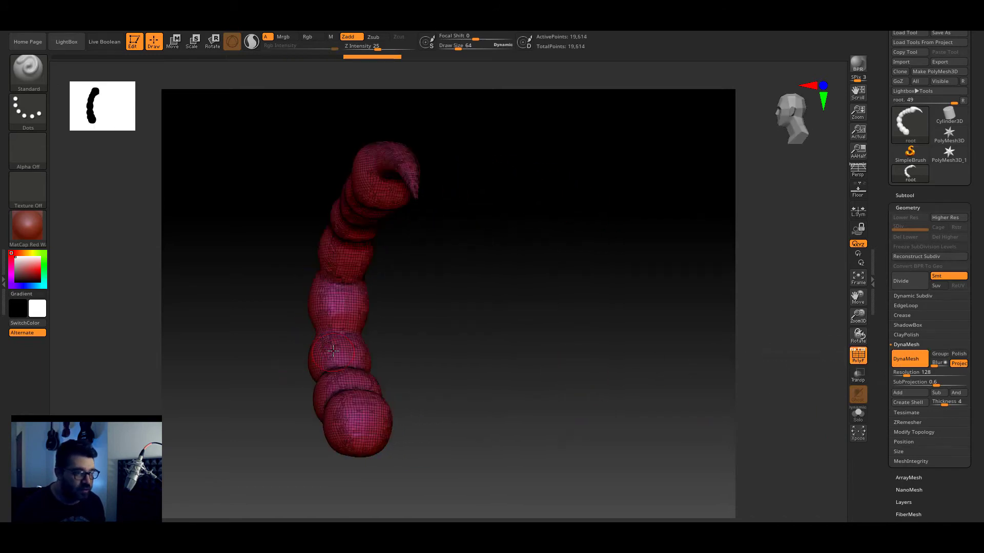
{"action": "left_click_drag", "start_coordinate": [333, 350], "coordinate": [338, 323]}
- Undo the smooth stroke, view the mesh upright in perspective, and quit ZBrush without saving
{"action": "key", "text": "ctrl+shift+z"}
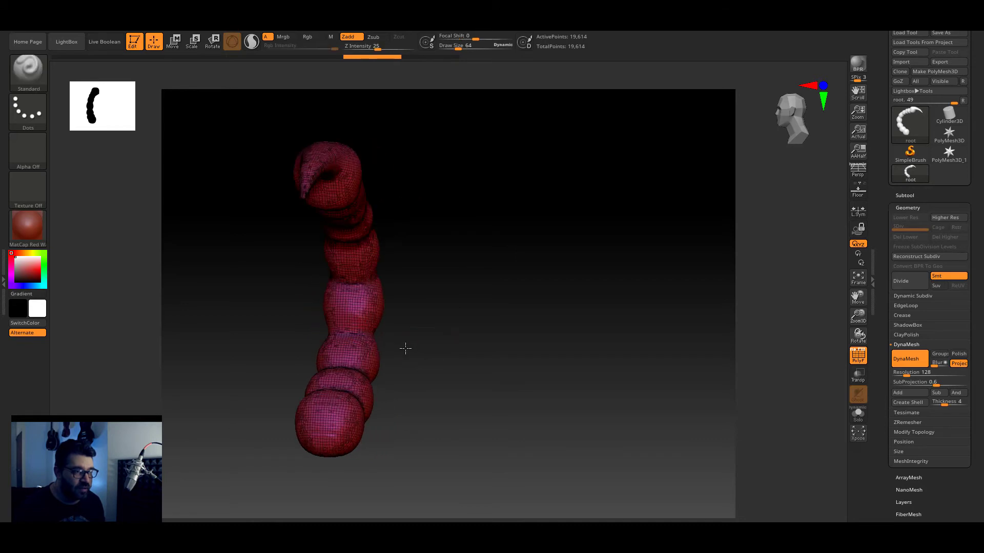
{"action": "left_click_drag", "start_coordinate": [448, 330], "coordinate": [321, 316]}
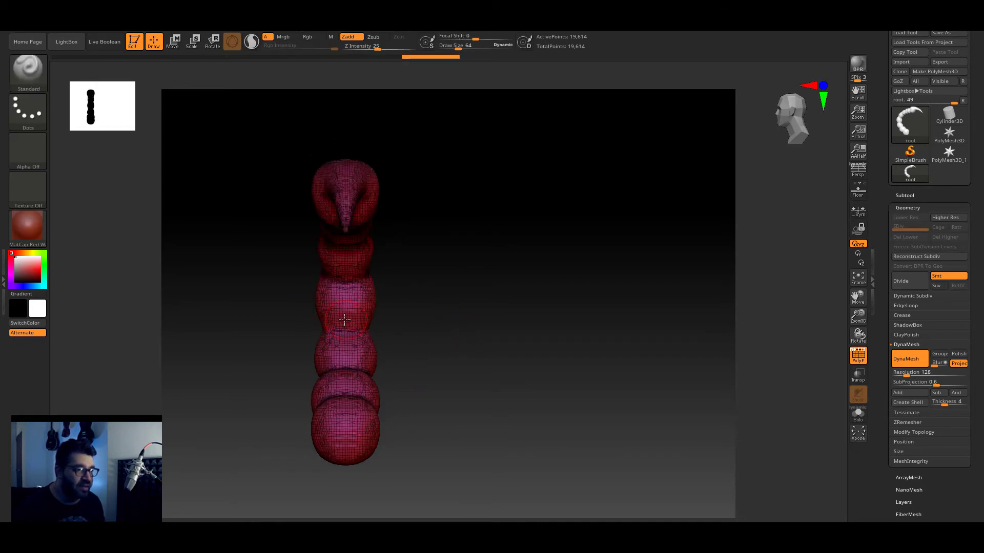
{"action": "left_click_drag", "start_coordinate": [424, 311], "coordinate": [350, 305]}
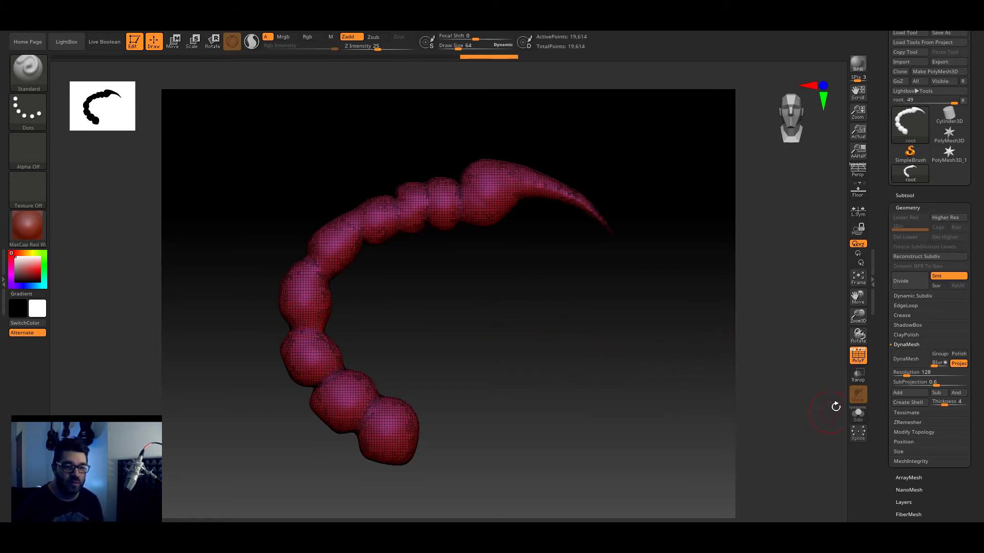
{"action": "left_click", "coordinate": [853, 363]}
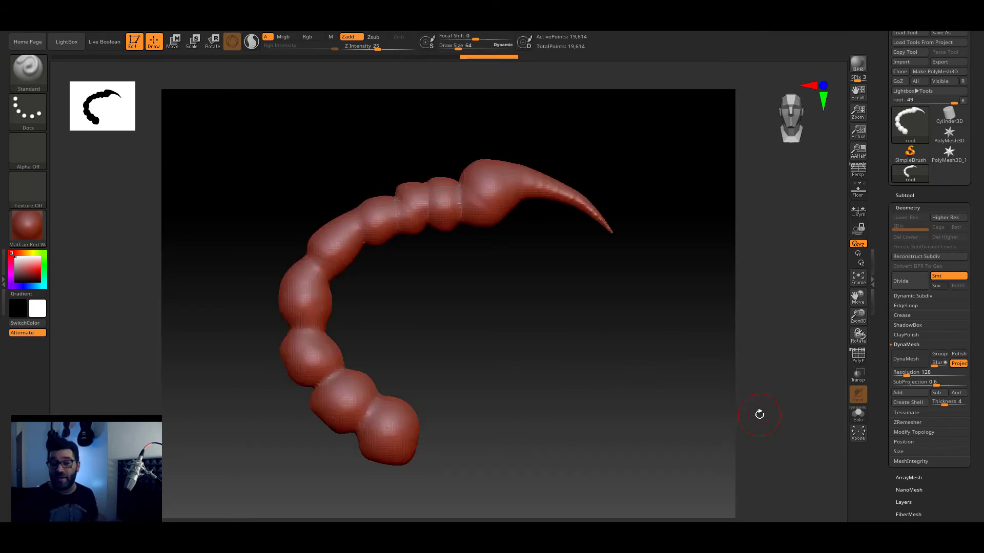
{"action": "mouse_move", "coordinate": [638, 274]}
{"action": "left_mouse_down"}
{"action": "mouse_move", "coordinate": [529, 351]}
{"action": "mouse_move", "coordinate": [447, 261]}
{"action": "left_mouse_up"}
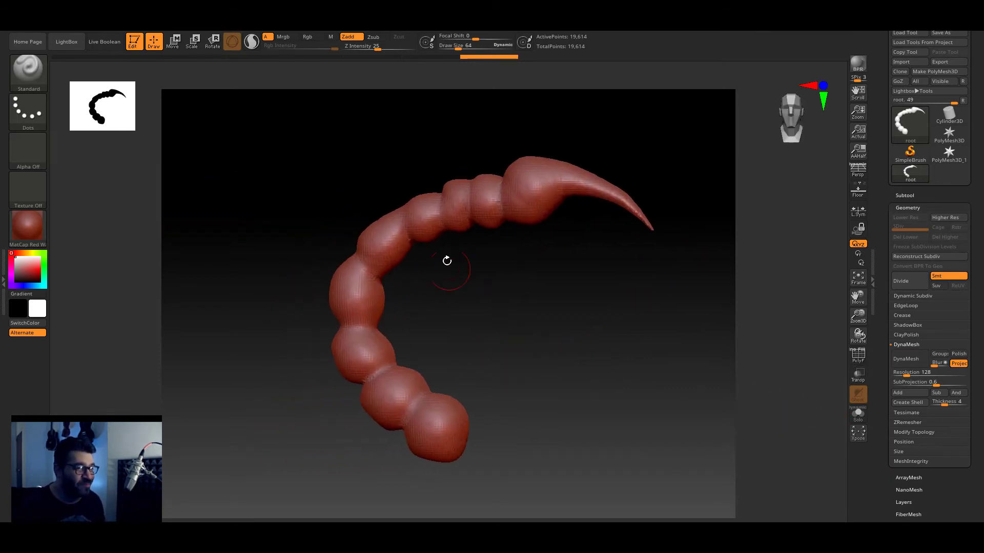
{"action": "left_click", "coordinate": [860, 175]}
{"action": "left_click_drag", "start_coordinate": [545, 364], "coordinate": [642, 320]}
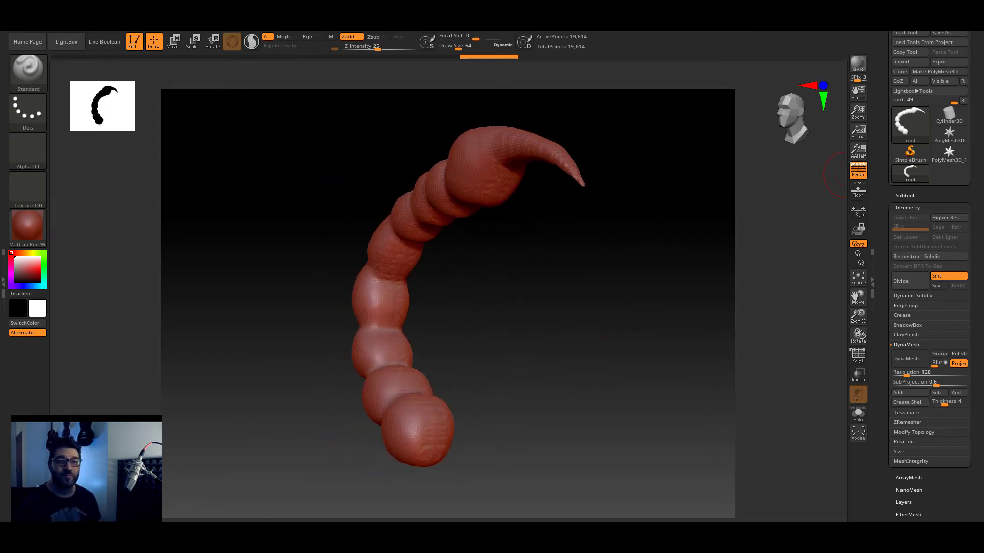
{"action": "left_click", "coordinate": [505, 308]}
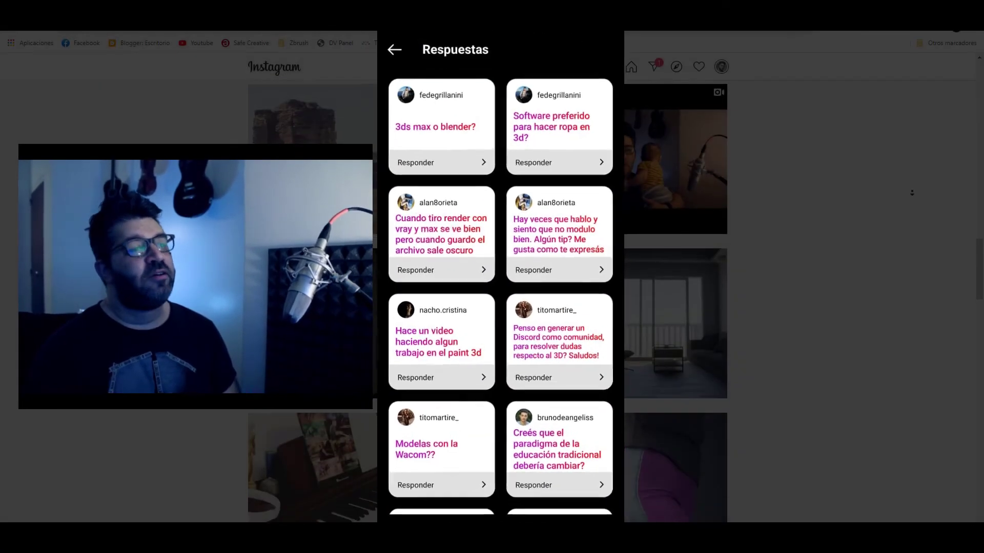
{"action": "scroll", "coordinate": [911, 193], "scroll_direction": "down", "scroll_amount": 3}
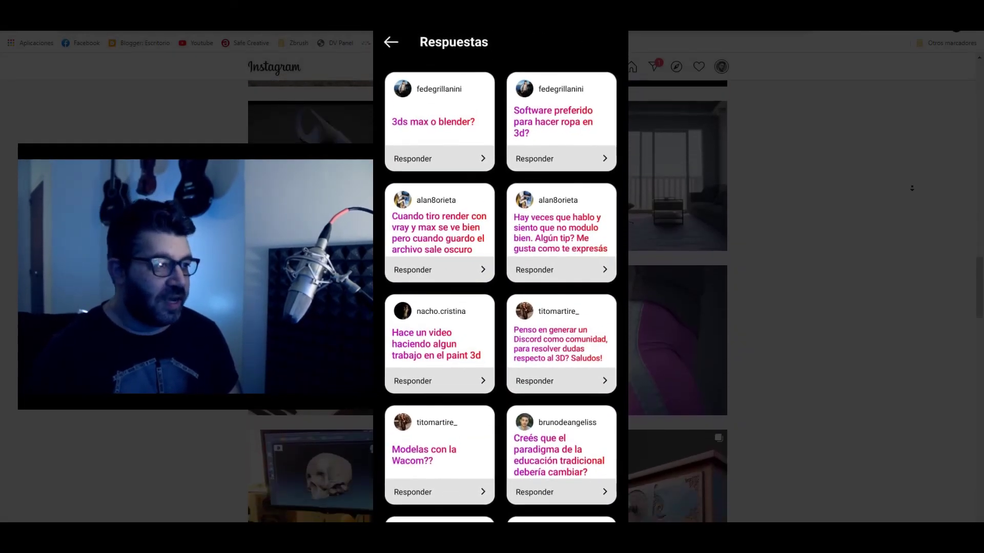
{"action": "scroll", "coordinate": [911, 188], "scroll_direction": "down", "scroll_amount": 3}
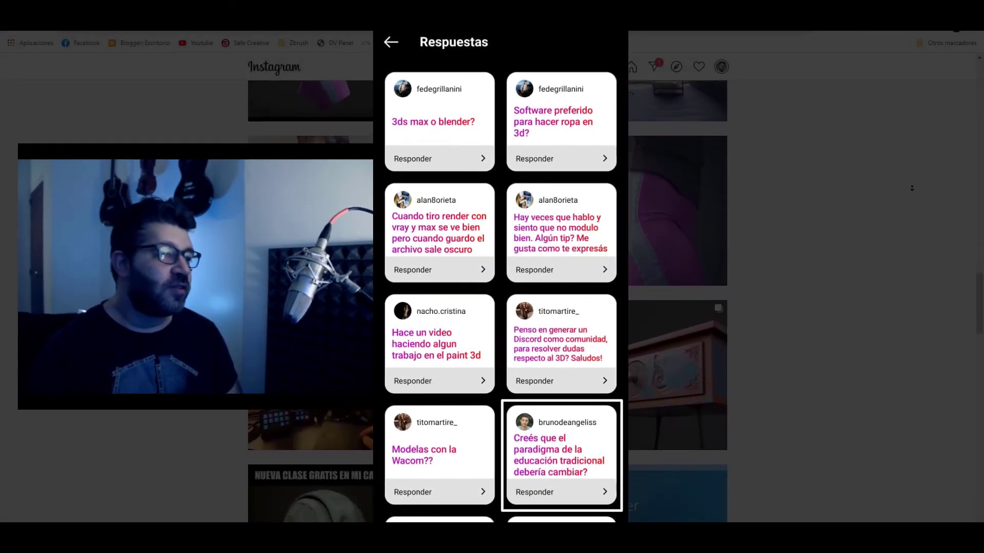
{"action": "scroll", "coordinate": [912, 188], "scroll_direction": "down", "scroll_amount": 2}
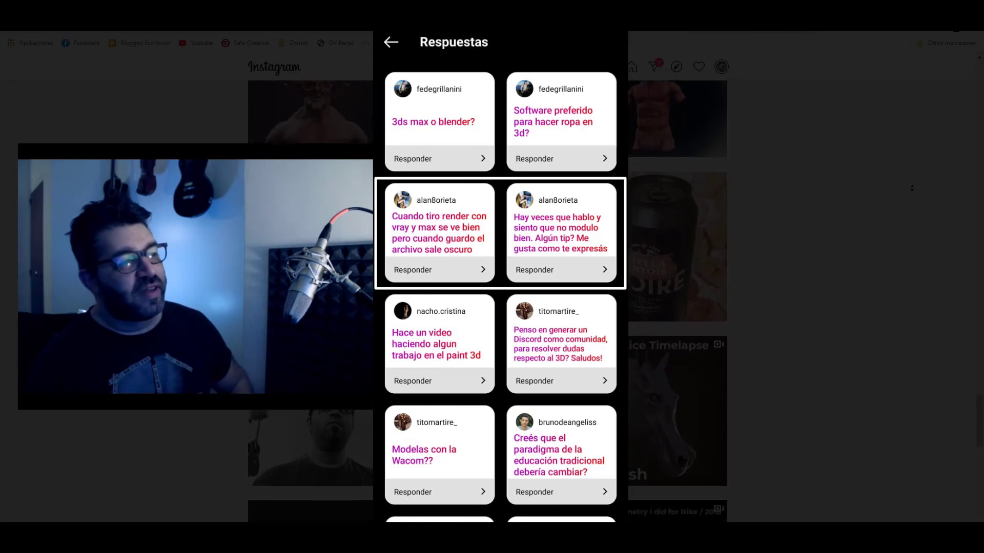
- Scroll the profile grid down to older posts such as 'ZBRUSH GRATIS' and '5G'
{"action": "scroll", "coordinate": [487, 307], "scroll_direction": "down", "scroll_amount": 1}
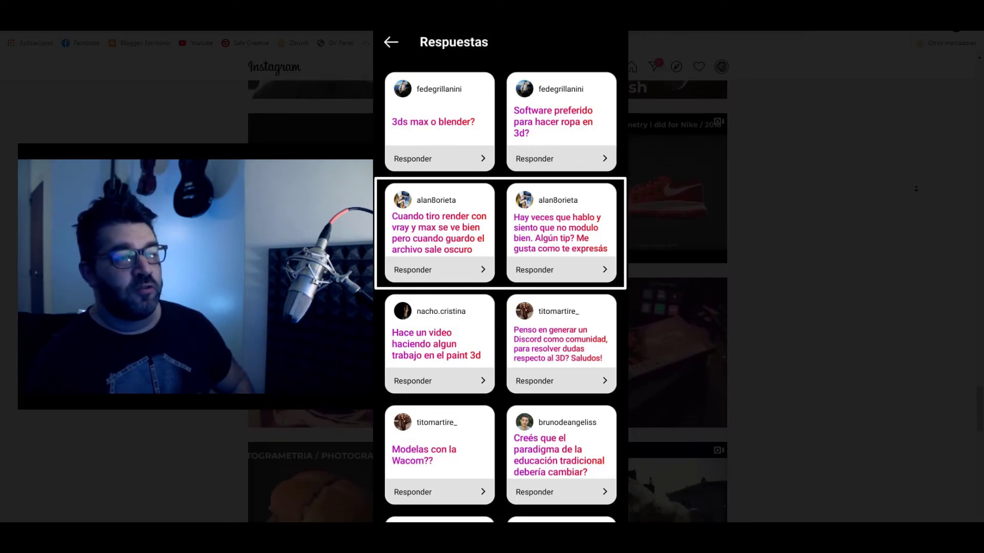
{"action": "scroll", "coordinate": [487, 307], "scroll_direction": "down", "scroll_amount": 1}
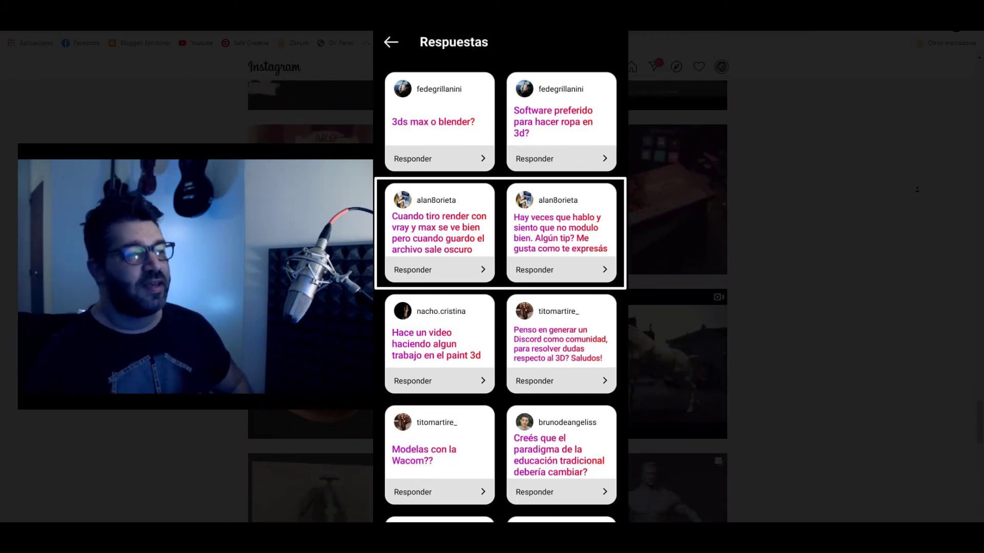
{"action": "scroll", "coordinate": [487, 307], "scroll_direction": "down", "scroll_amount": 1}
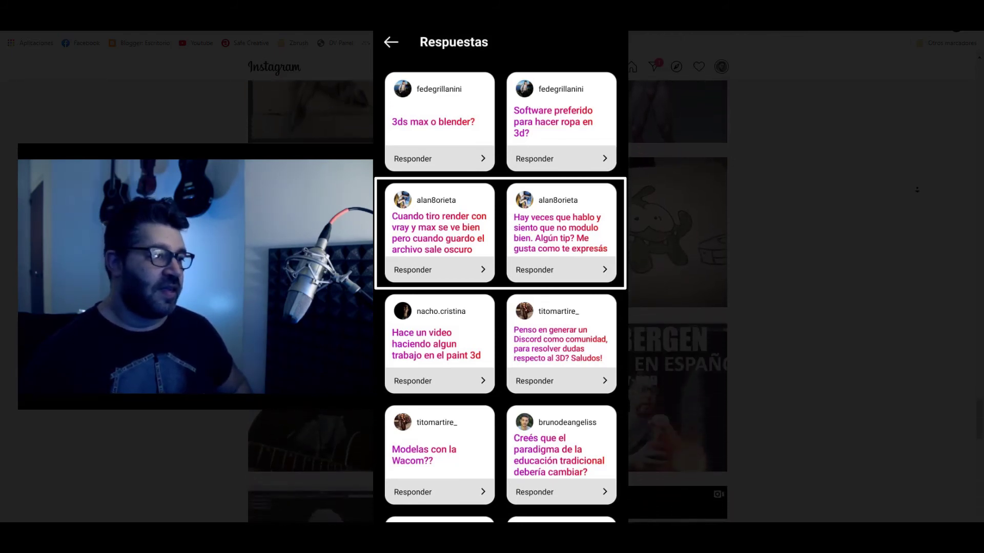
{"action": "scroll", "coordinate": [677, 303], "scroll_direction": "up", "scroll_amount": 5}
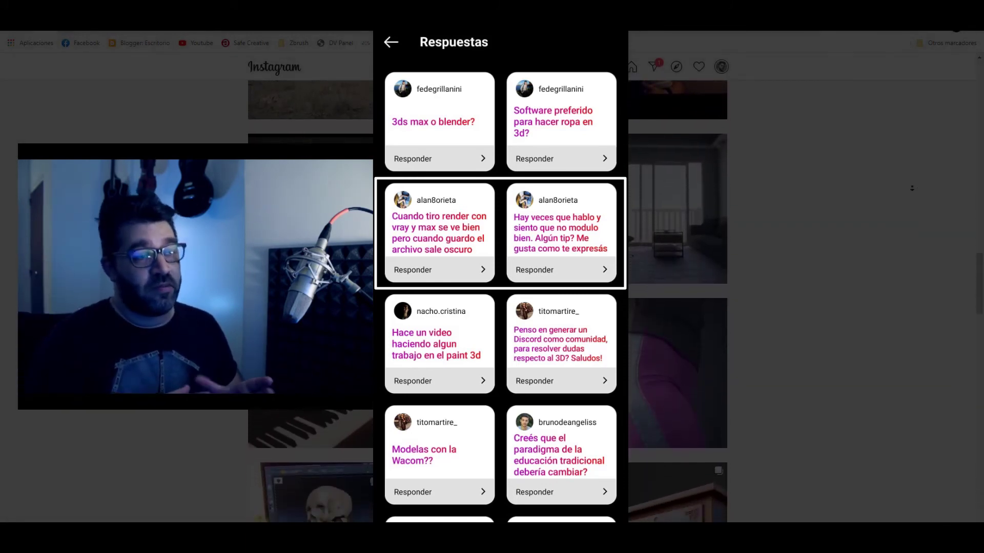
{"action": "scroll", "coordinate": [912, 193], "scroll_direction": "down", "scroll_amount": 3}
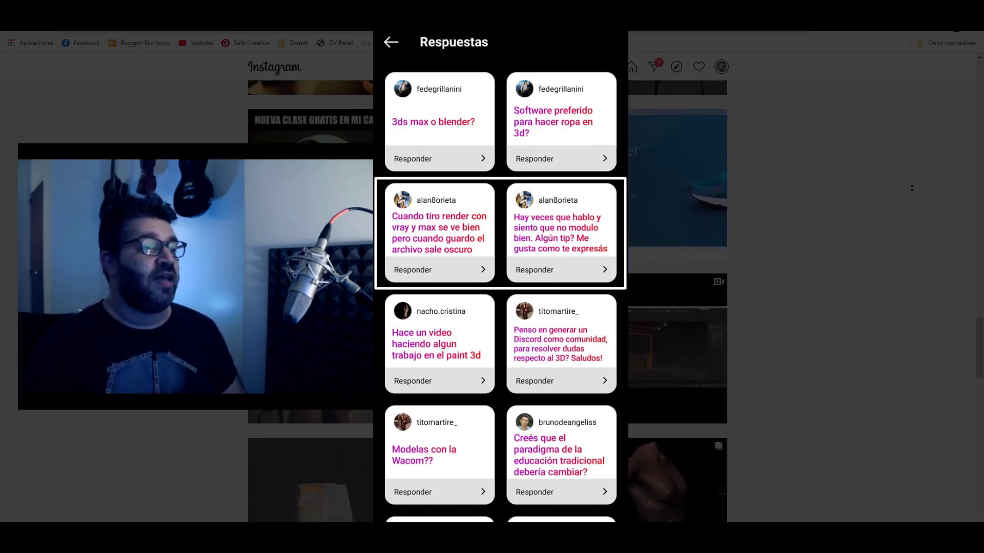
{"action": "scroll", "coordinate": [911, 188], "scroll_direction": "down", "scroll_amount": 2}
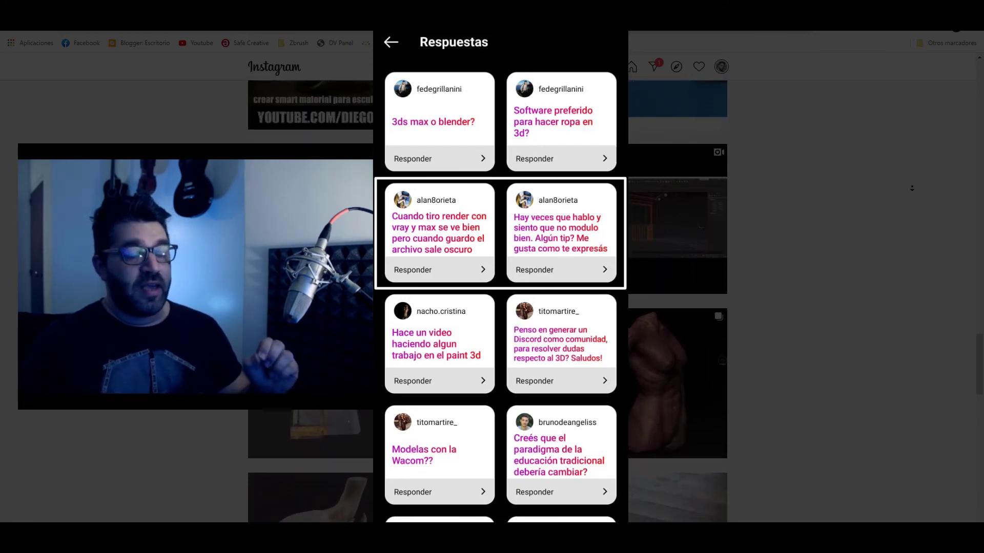
{"action": "scroll", "coordinate": [911, 188], "scroll_direction": "down", "scroll_amount": 2}
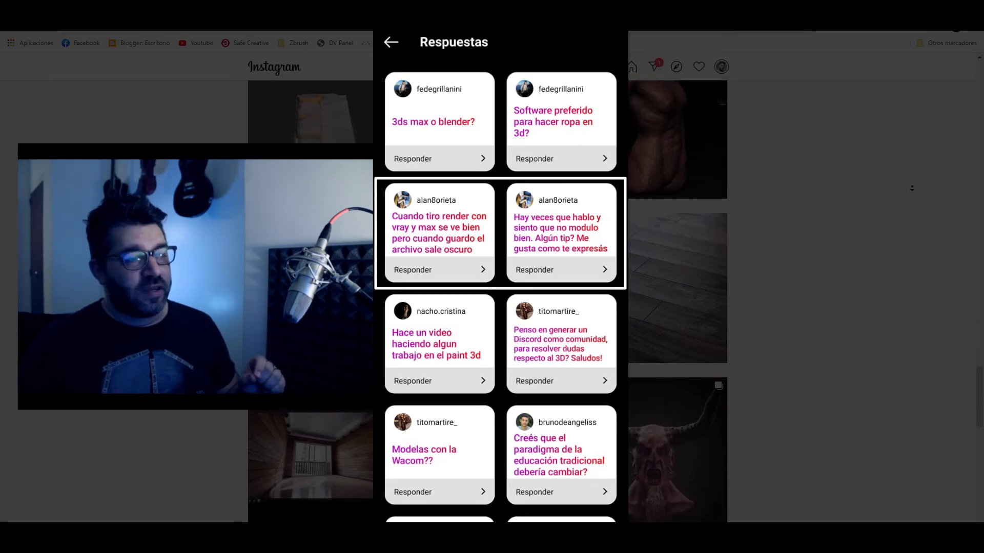
{"action": "scroll", "coordinate": [912, 188], "scroll_direction": "down", "scroll_amount": 1}
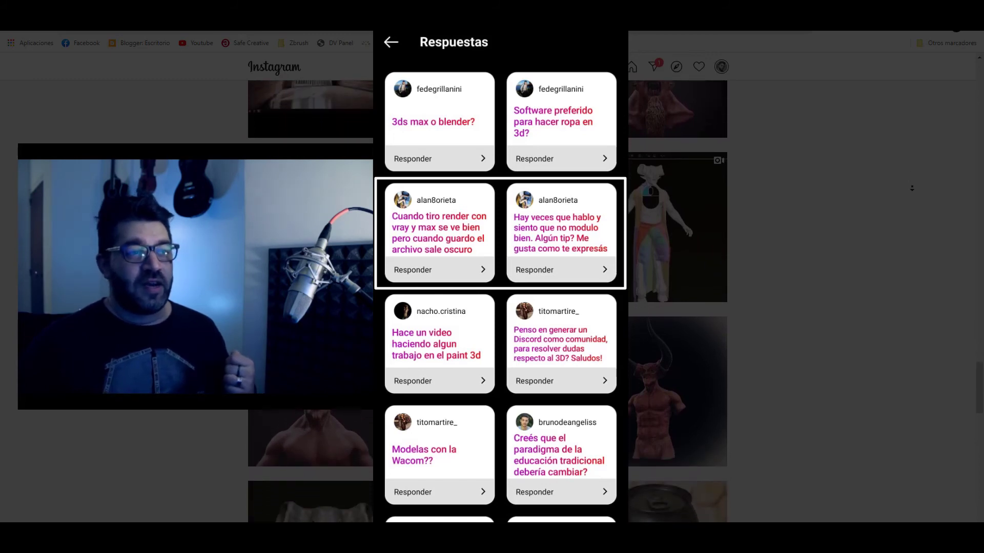
{"action": "scroll", "coordinate": [911, 188], "scroll_direction": "down", "scroll_amount": 2}
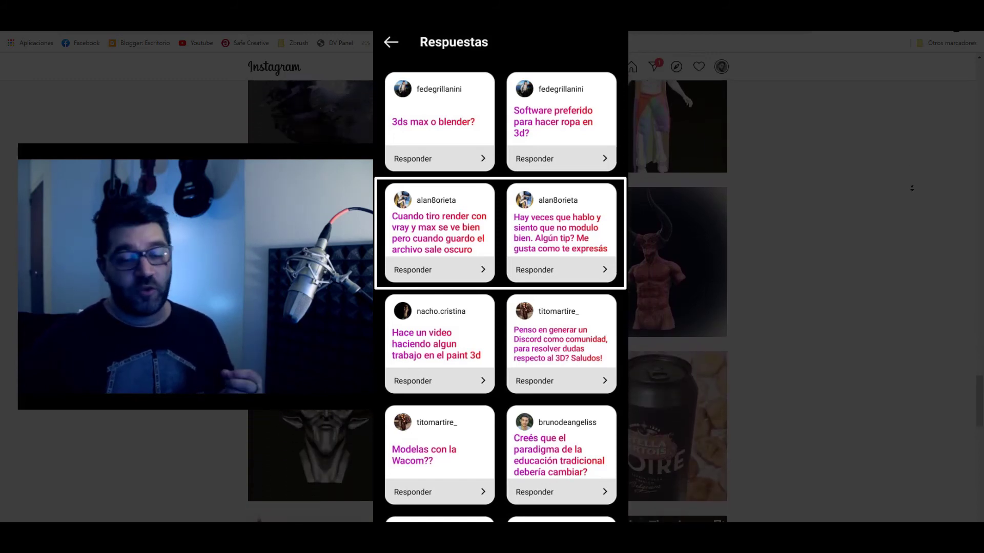
{"action": "scroll", "coordinate": [911, 188], "scroll_direction": "down", "scroll_amount": 2}
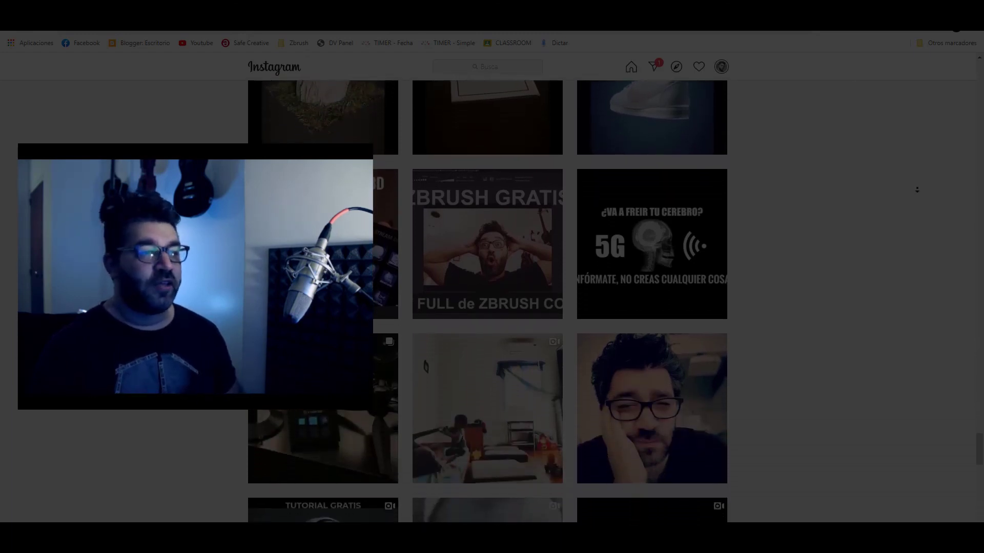
- Stop and restart autoscrolling down the Instagram post grid
{"action": "left_click", "coordinate": [893, 213]}
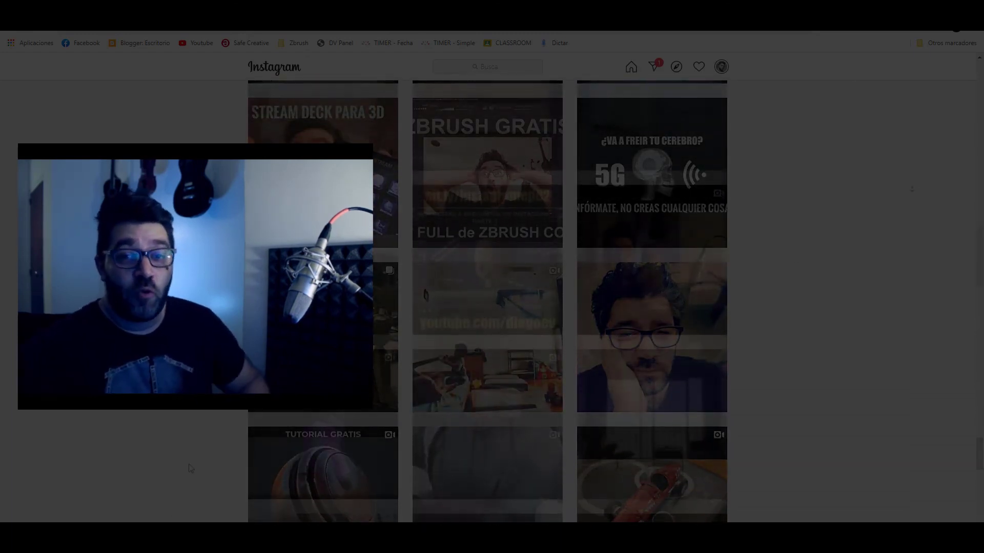
{"action": "middle_click", "coordinate": [911, 193]}
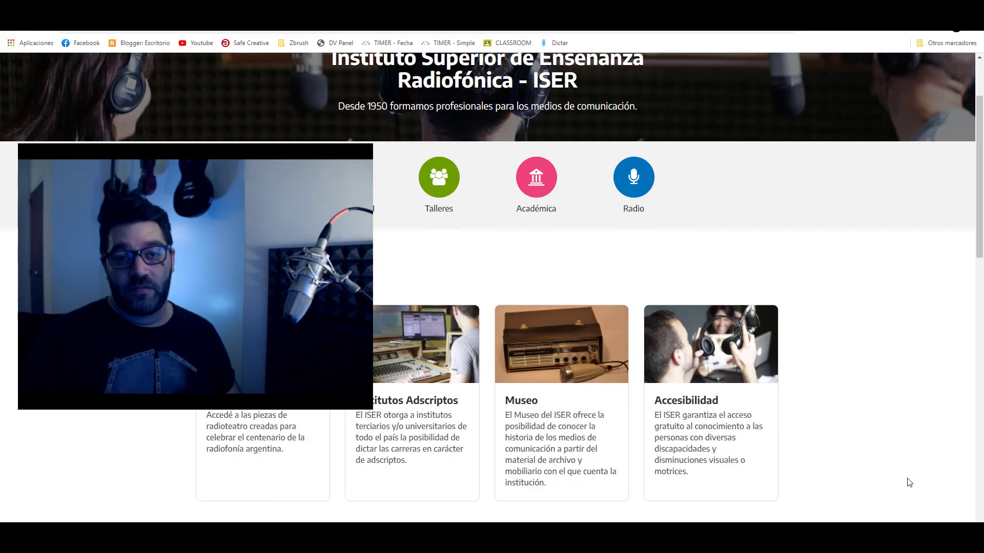
- Open the ISER Talleres page and read the Taller de Stand Up workshop, held Fridays at 16.00
{"action": "scroll", "coordinate": [909, 482], "scroll_direction": "up", "scroll_amount": 2}
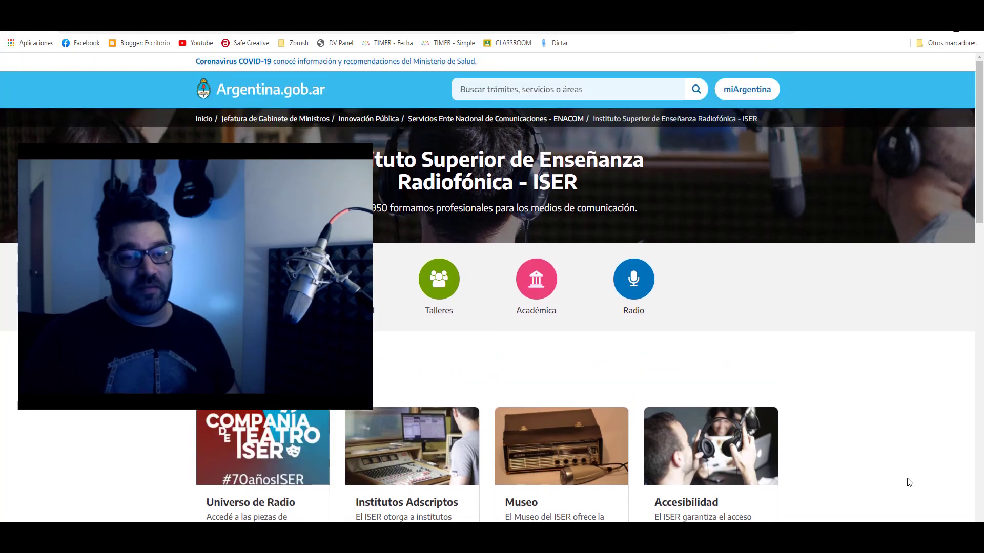
{"action": "left_click", "coordinate": [443, 285]}
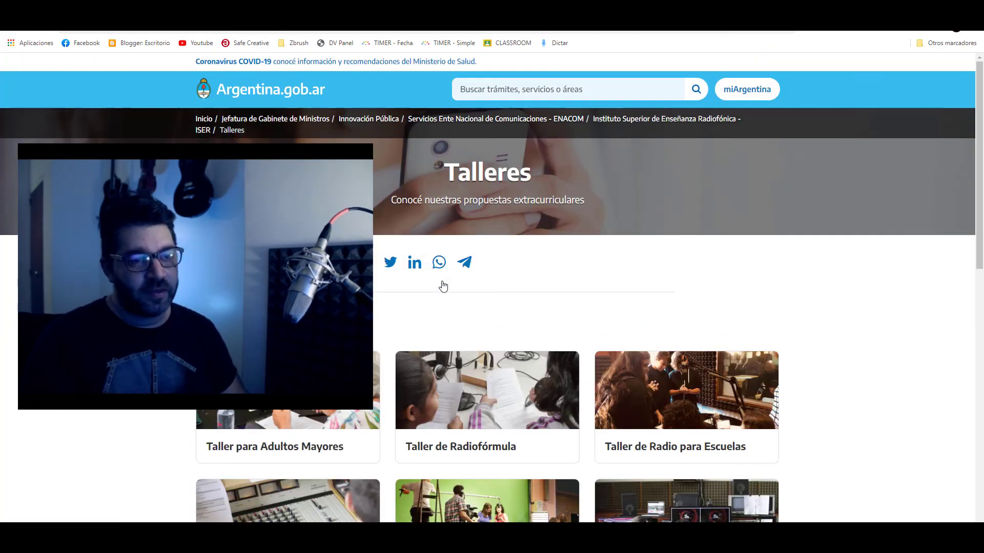
{"action": "scroll", "coordinate": [439, 286], "scroll_direction": "down", "scroll_amount": 4}
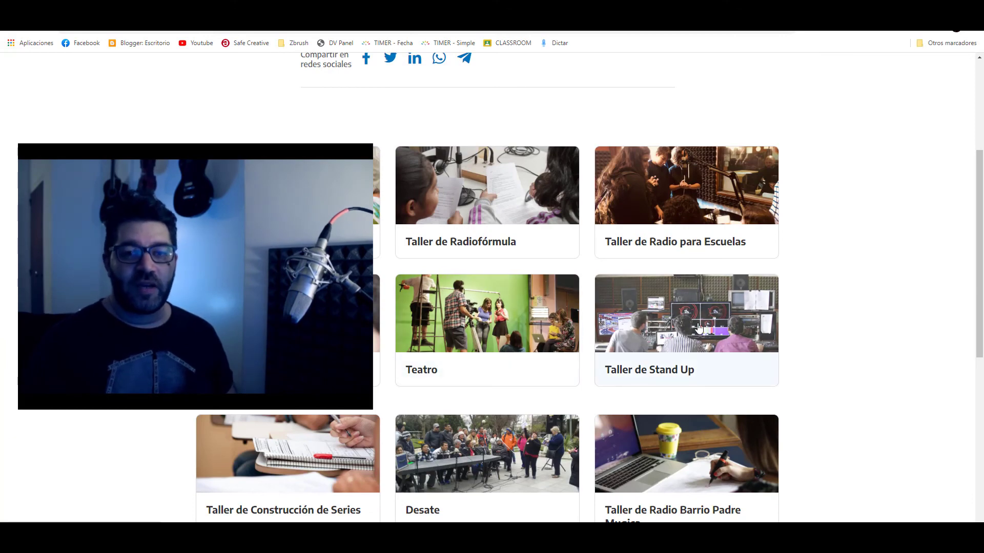
{"action": "left_click", "coordinate": [658, 338]}
{"action": "scroll", "coordinate": [699, 328], "scroll_direction": "down", "scroll_amount": 2}
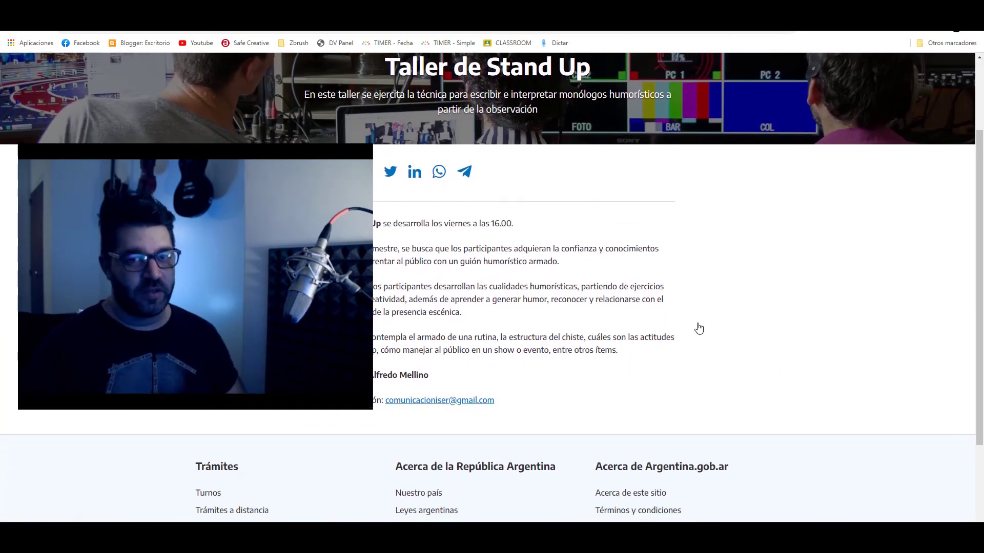